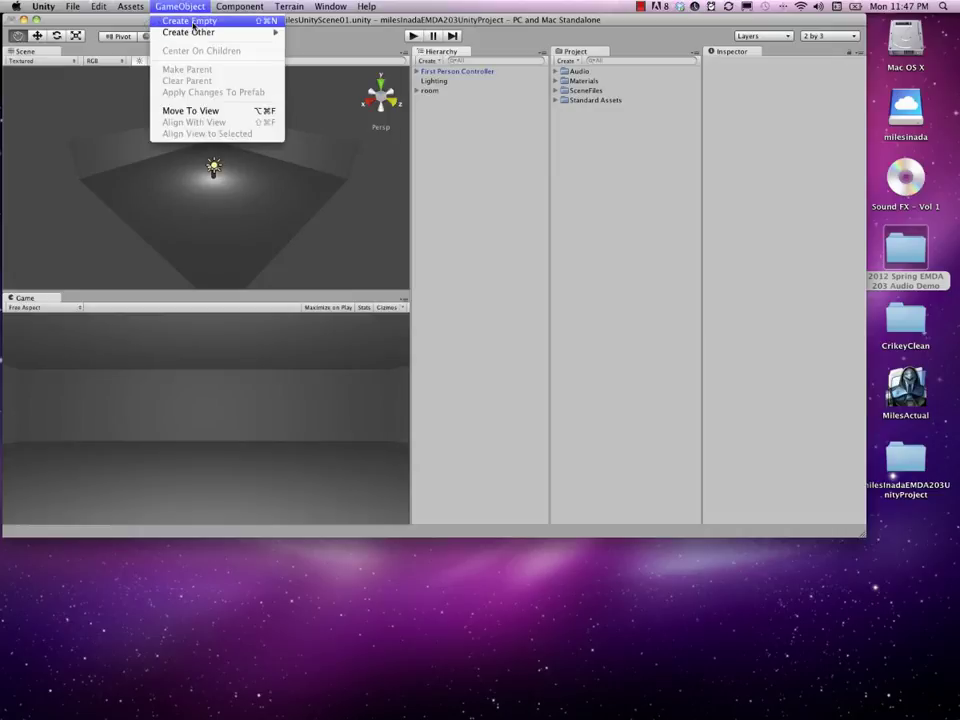
Create an empty game object and name it AudioThunder01.
click(193, 21)
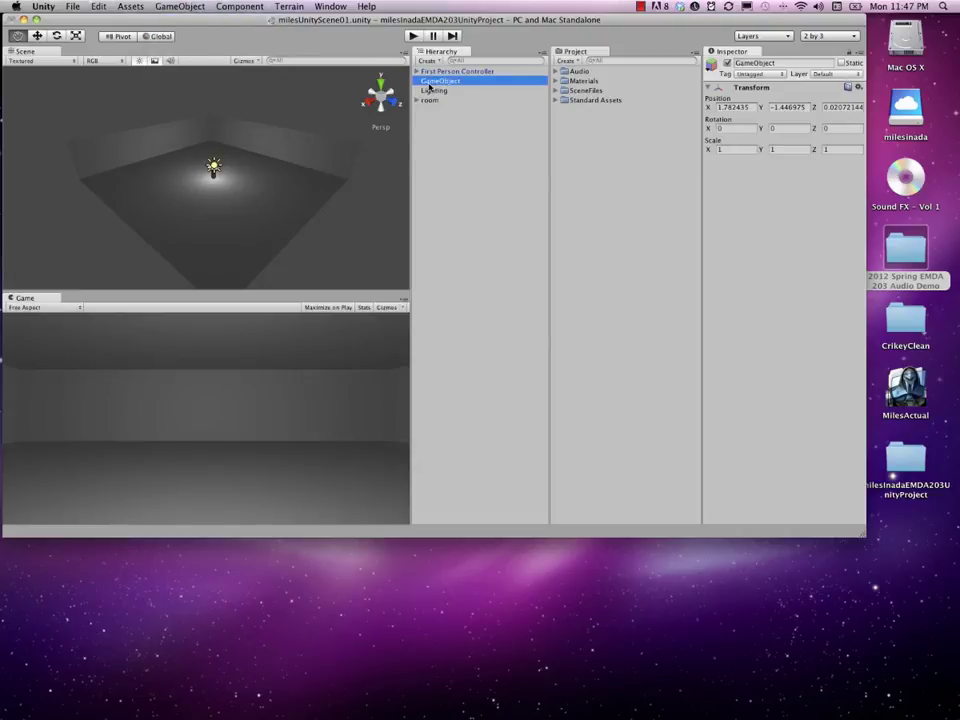
click(430, 82)
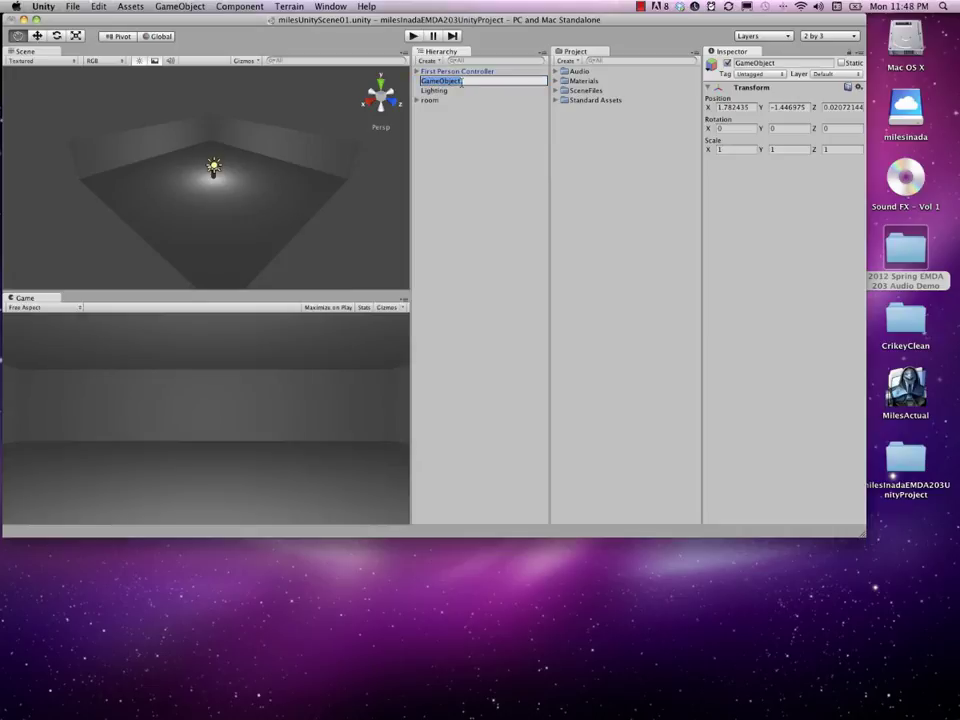
text(Thunder)
key(BackSpace)
key(BackSpace)
key(BackSpace)
key(BackSpace)
key(BackSpace)
key(BackSpace)
text(AudioThunder)
key(Return)
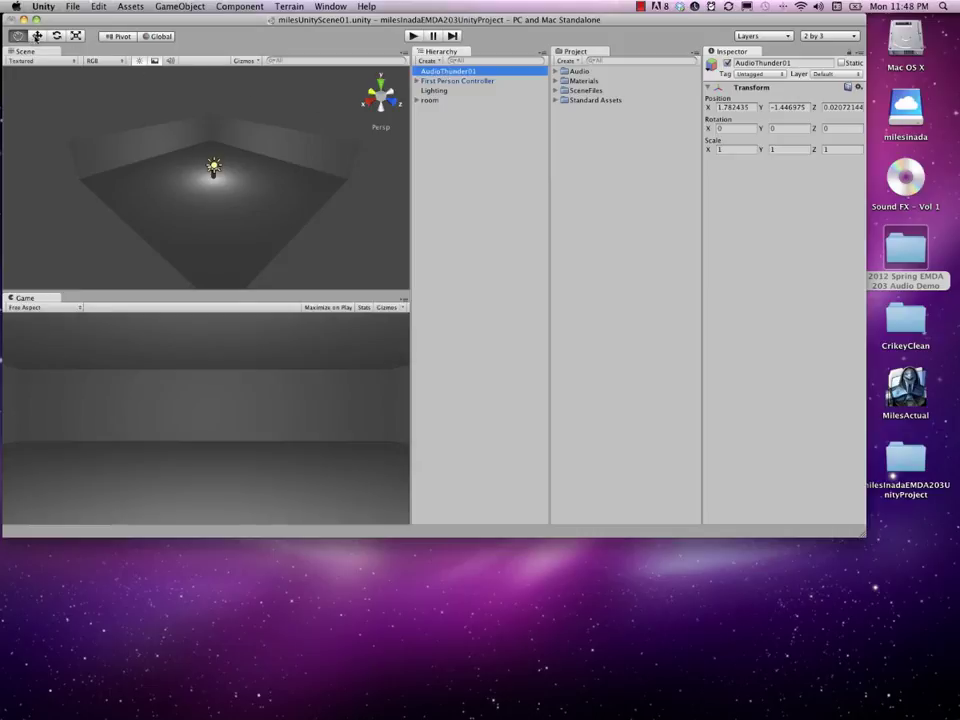
Move AudioThunder01 across the room floor to about X -6.87, Z 7.77, keeping its height.
click(37, 36)
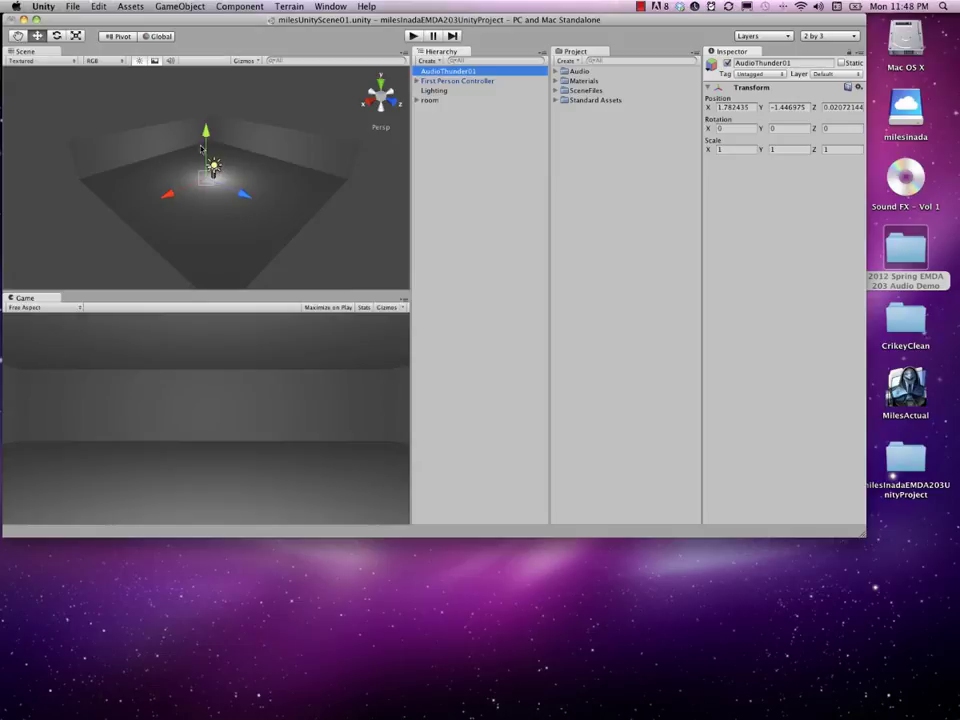
drag(171, 193, 265, 208)
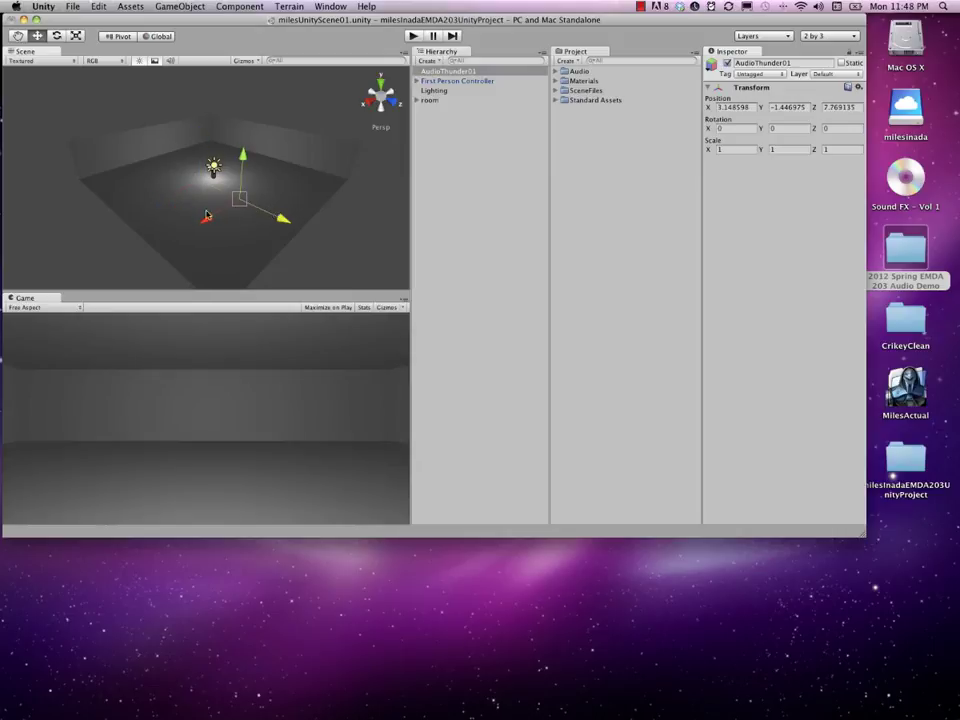
drag(209, 223, 270, 193)
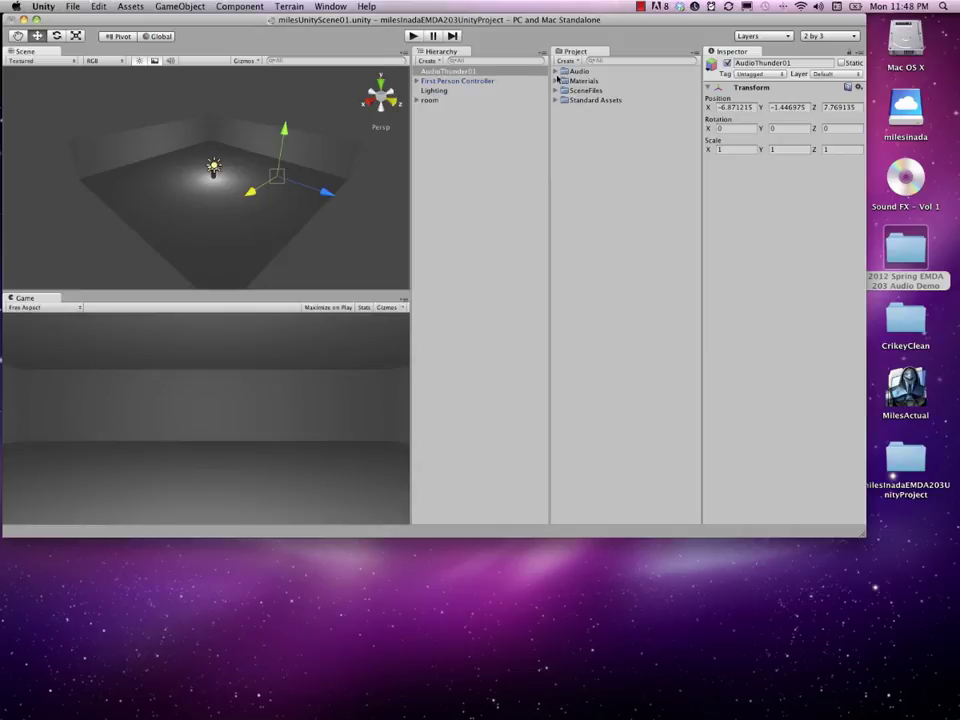
Attach the ThunderTrimmed clip from the Audio folder to AudioThunder01 as its audio source.
click(555, 72)
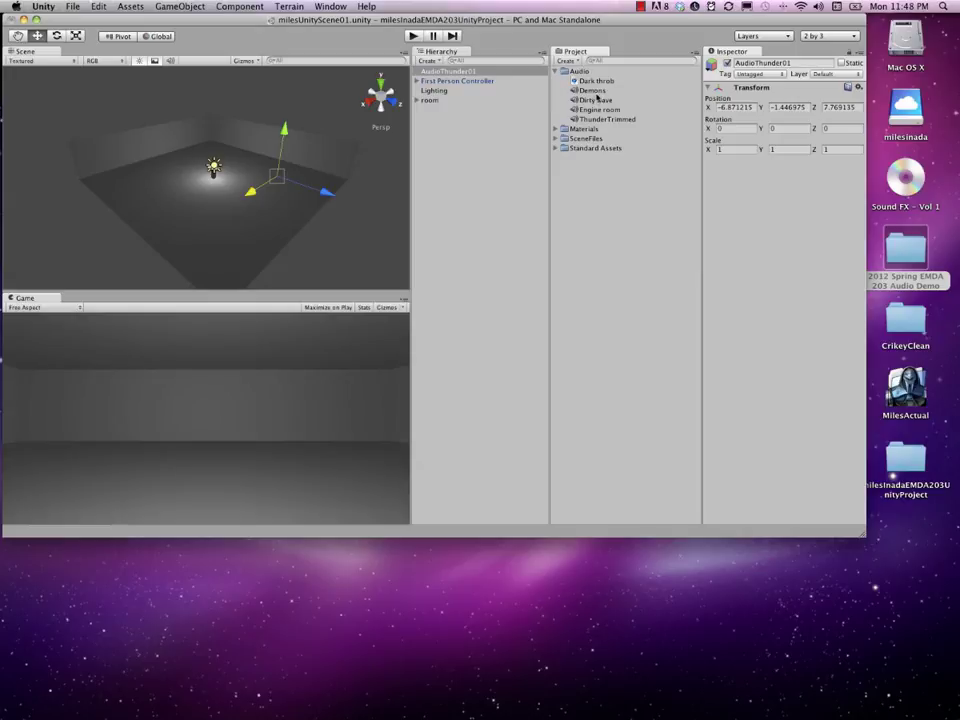
click(609, 120)
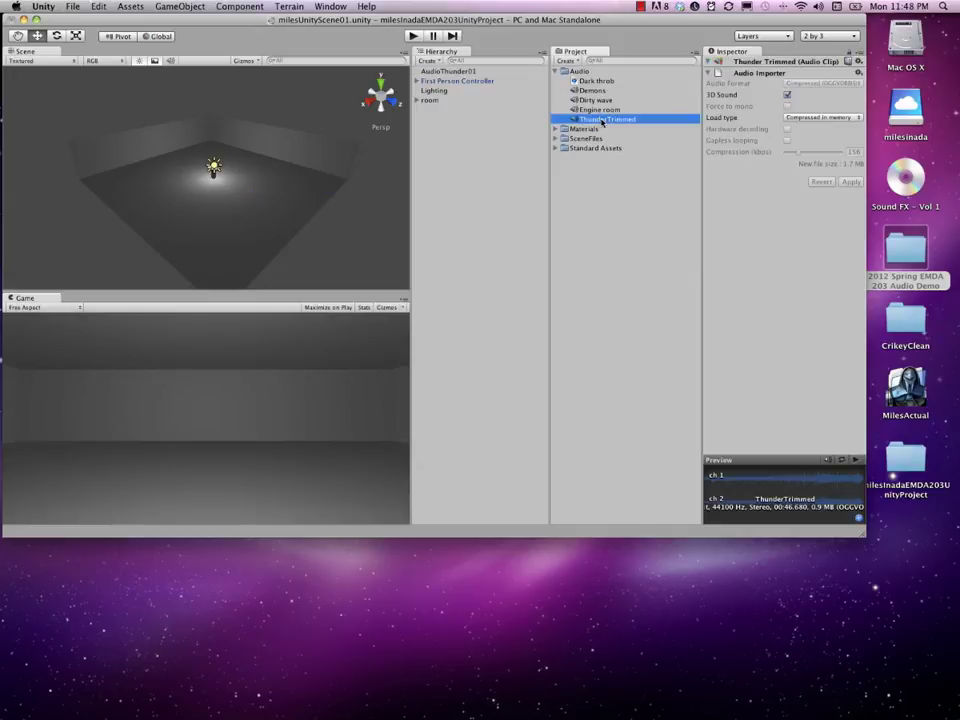
drag(602, 121, 463, 76)
Inspect the Audio Source component on AudioThunder01, including its 3D Sound Settings.
click(457, 74)
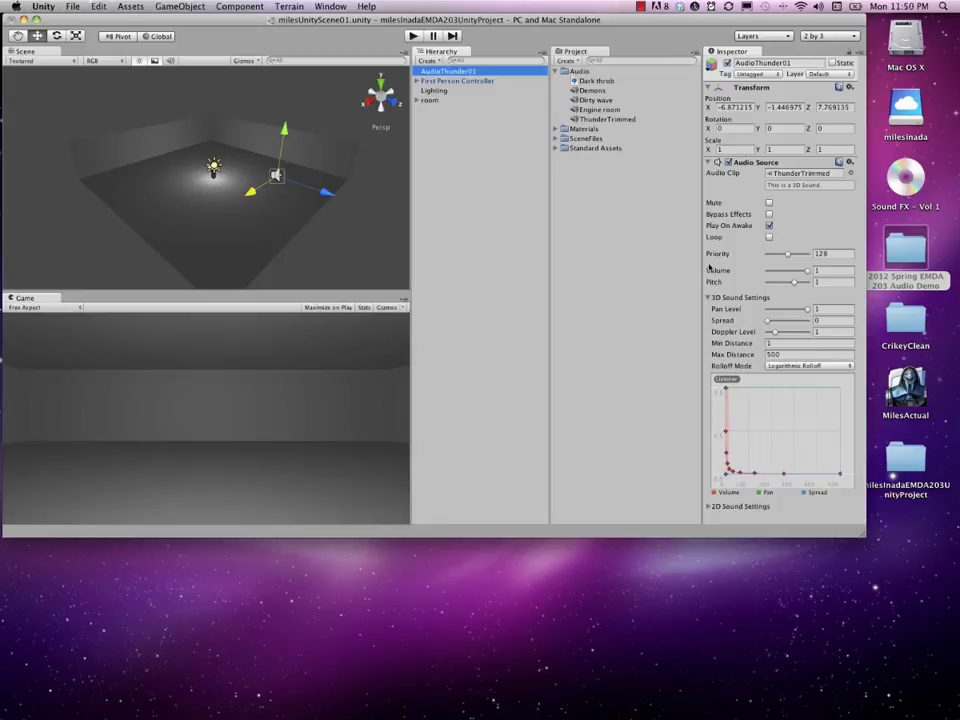
click(726, 297)
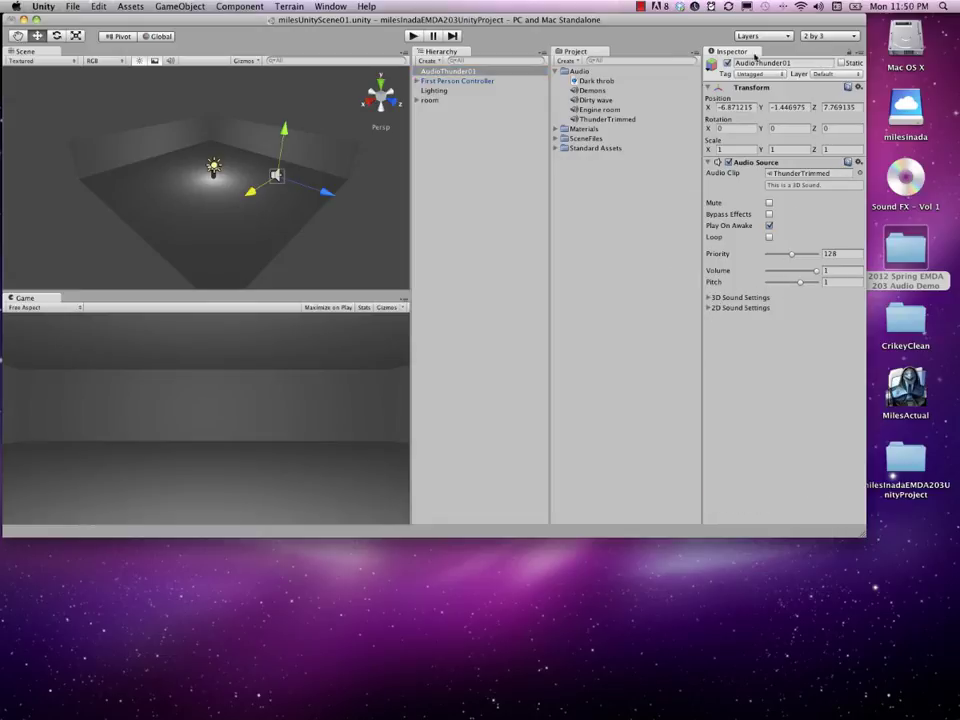
click(709, 299)
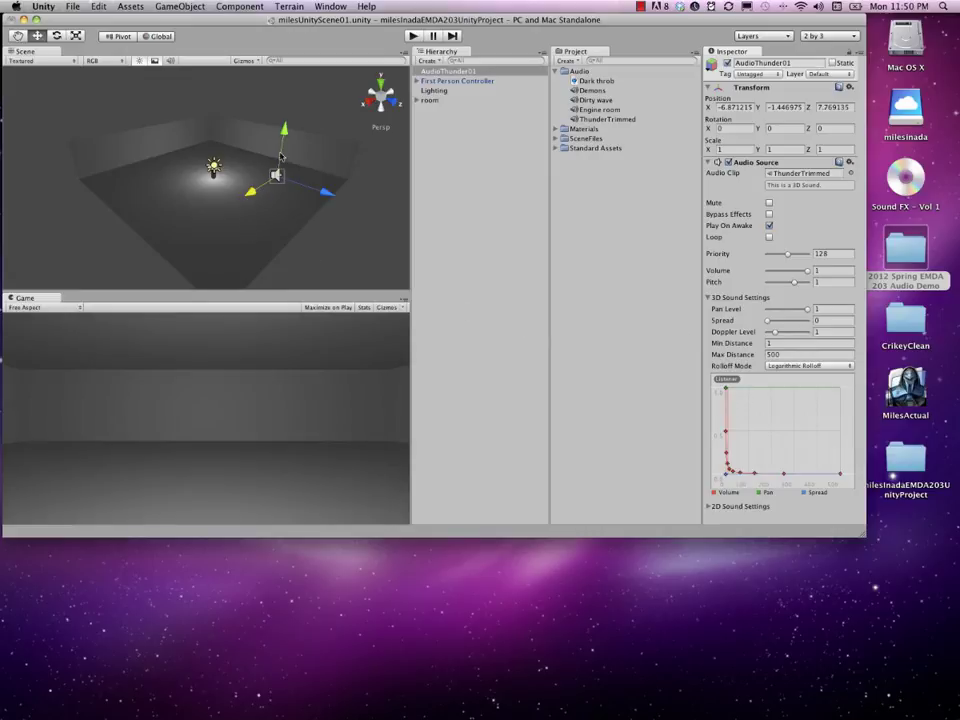
click(295, 181)
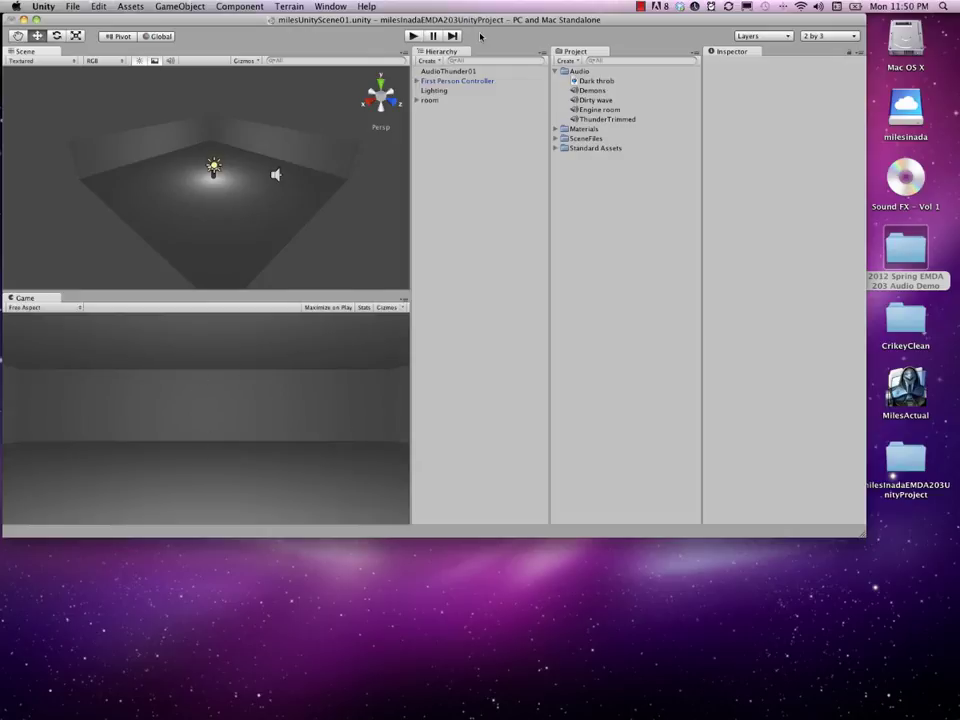
Play the scene, walk the first-person controller up to the thunder sound source, and stop playback.
click(412, 36)
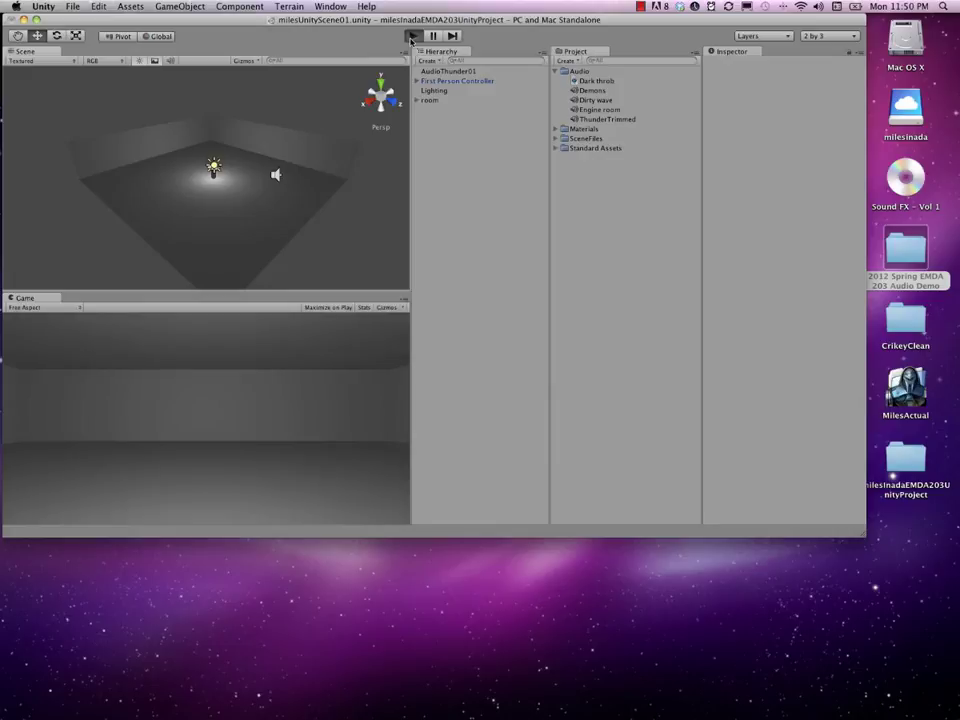
click(412, 36)
click(412, 36)
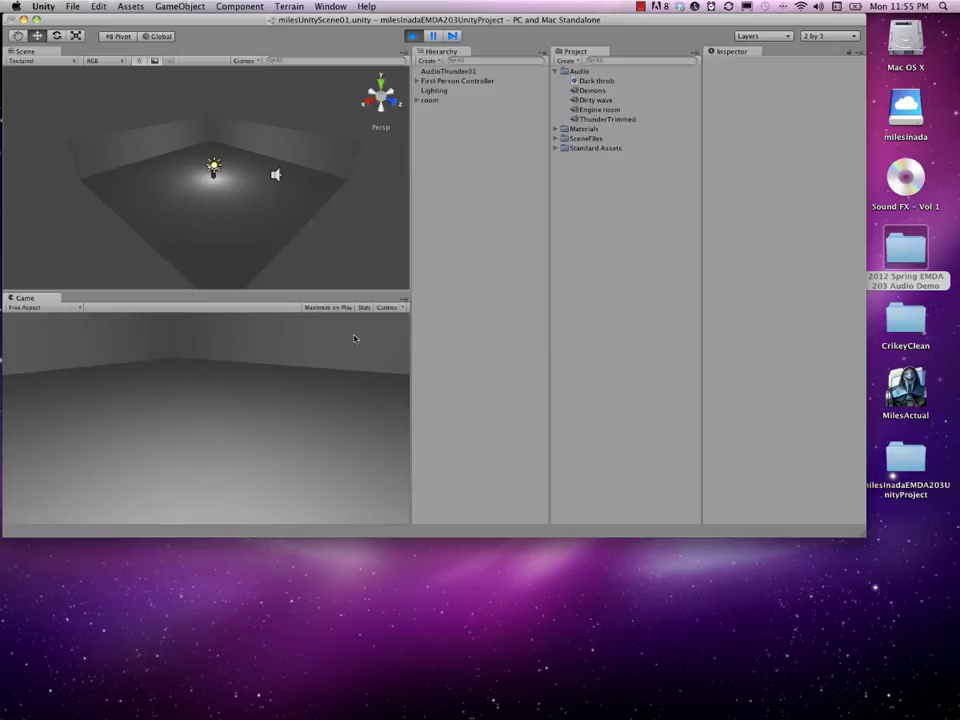
key(w)
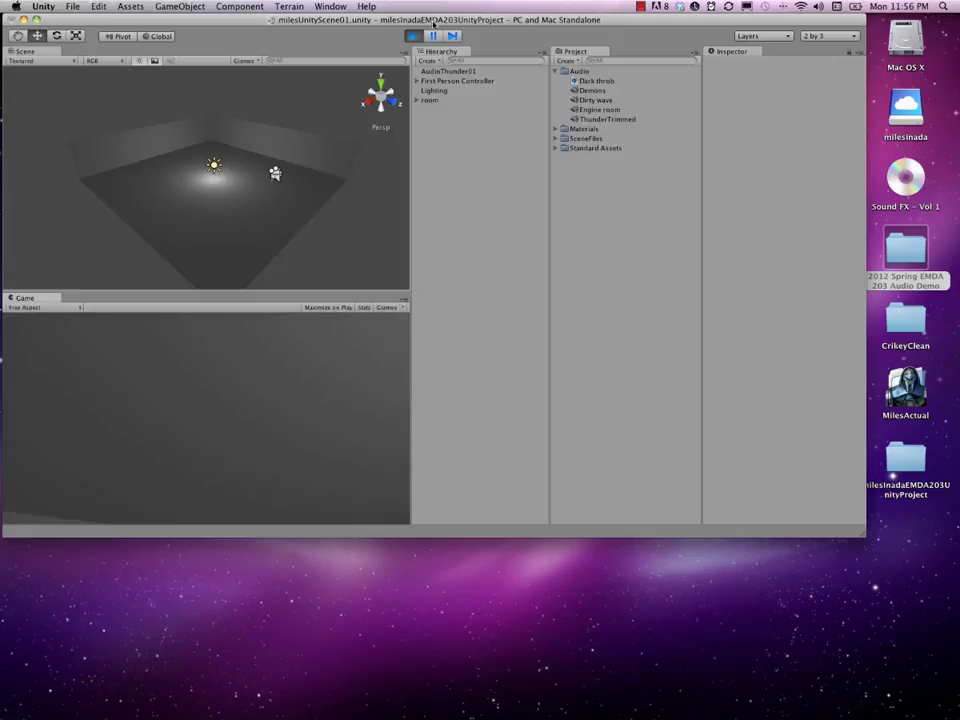
click(413, 36)
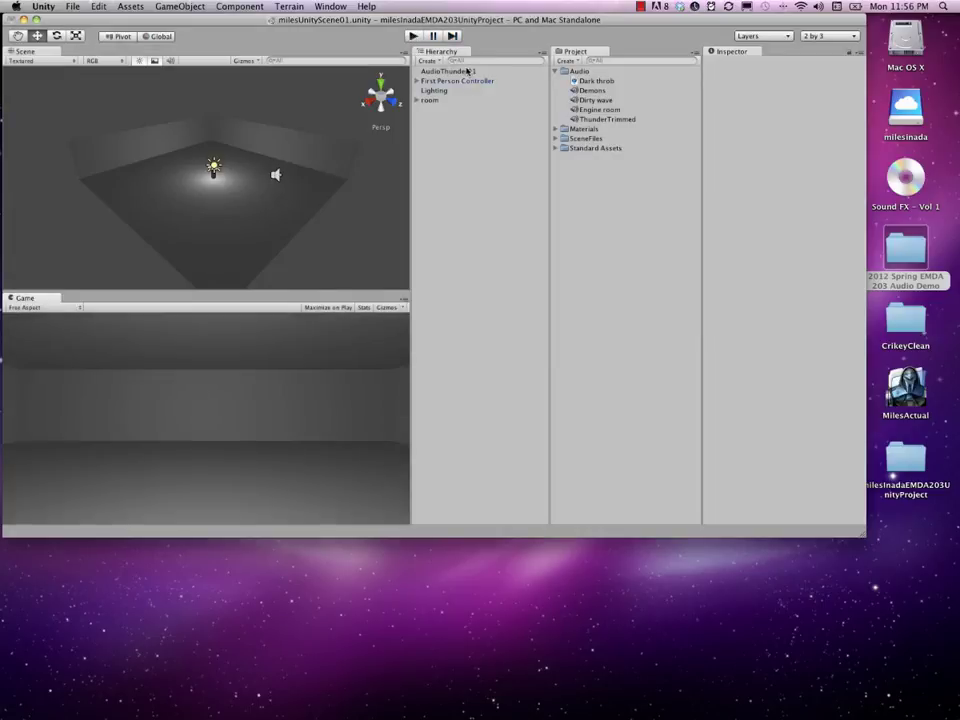
Enable Loop on the Audio Source of AudioThunder01.
click(464, 71)
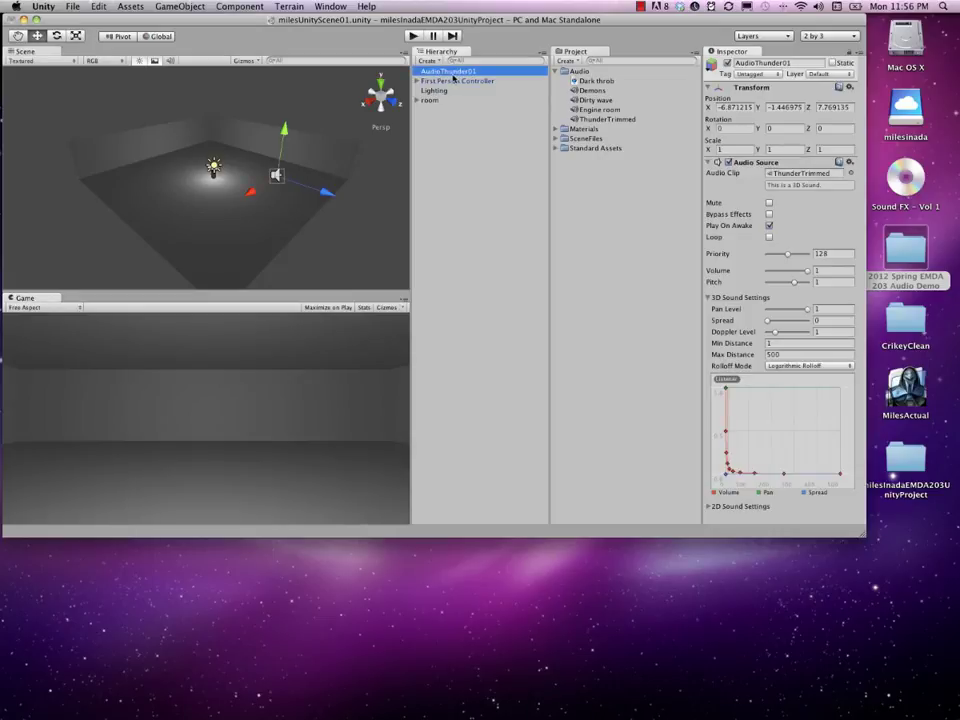
click(769, 238)
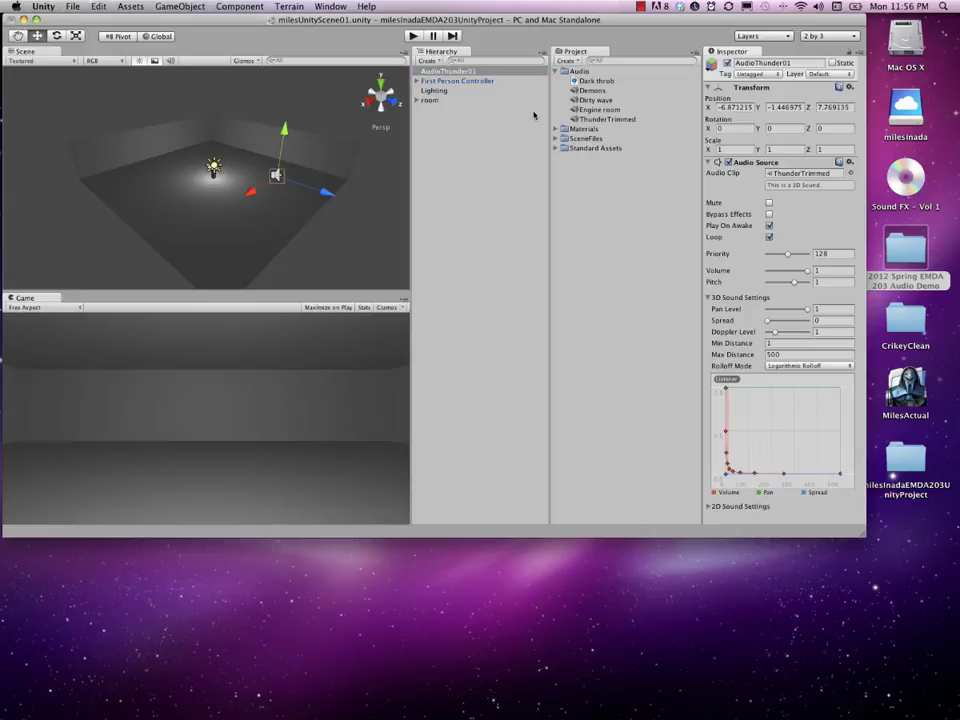
Play the scene and walk the first-person controller past AudioThunder01 and back to it to hear the looping thunder.
click(414, 36)
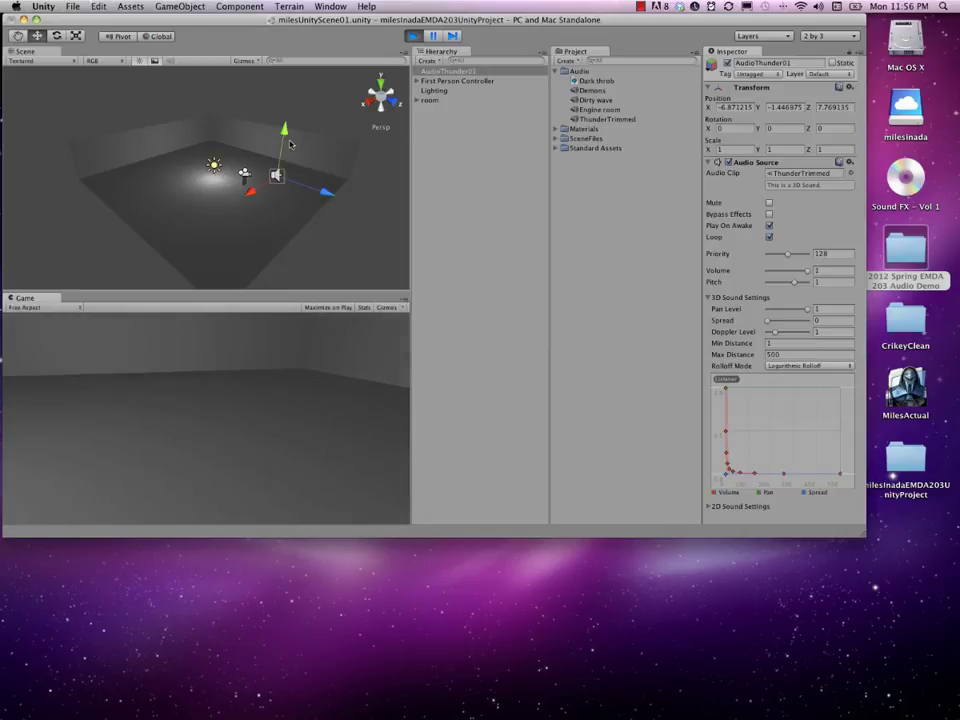
key(d)
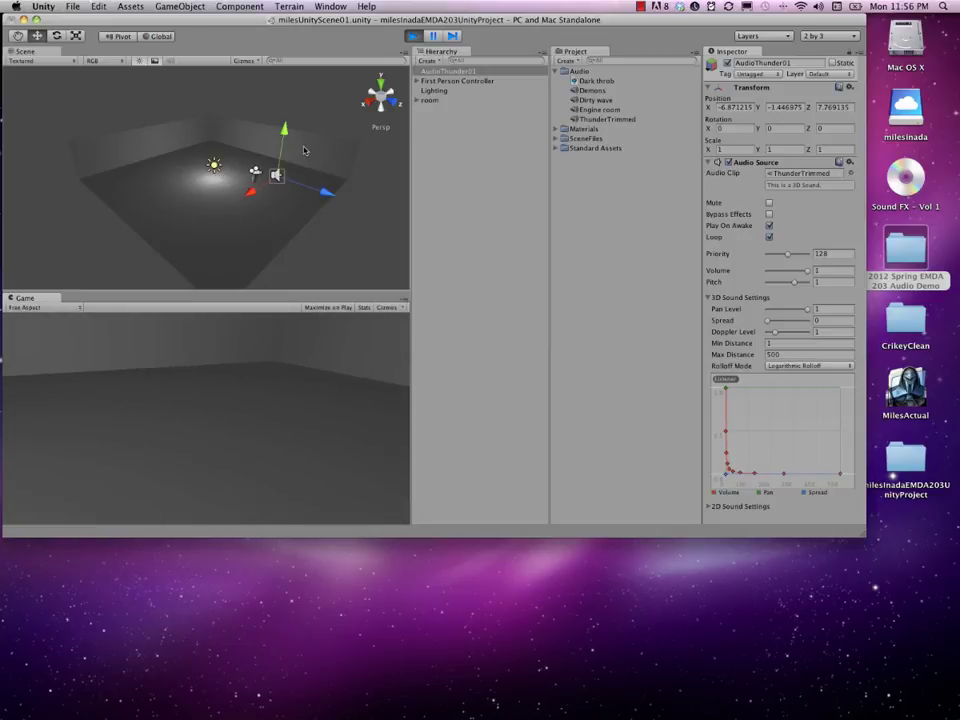
key(w)
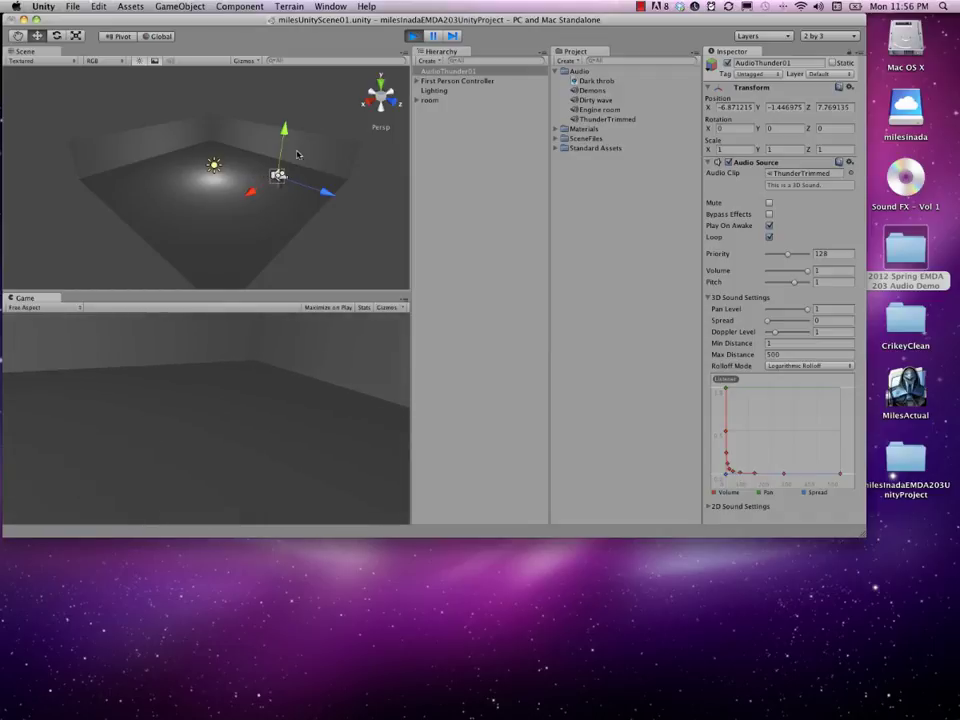
key(w)
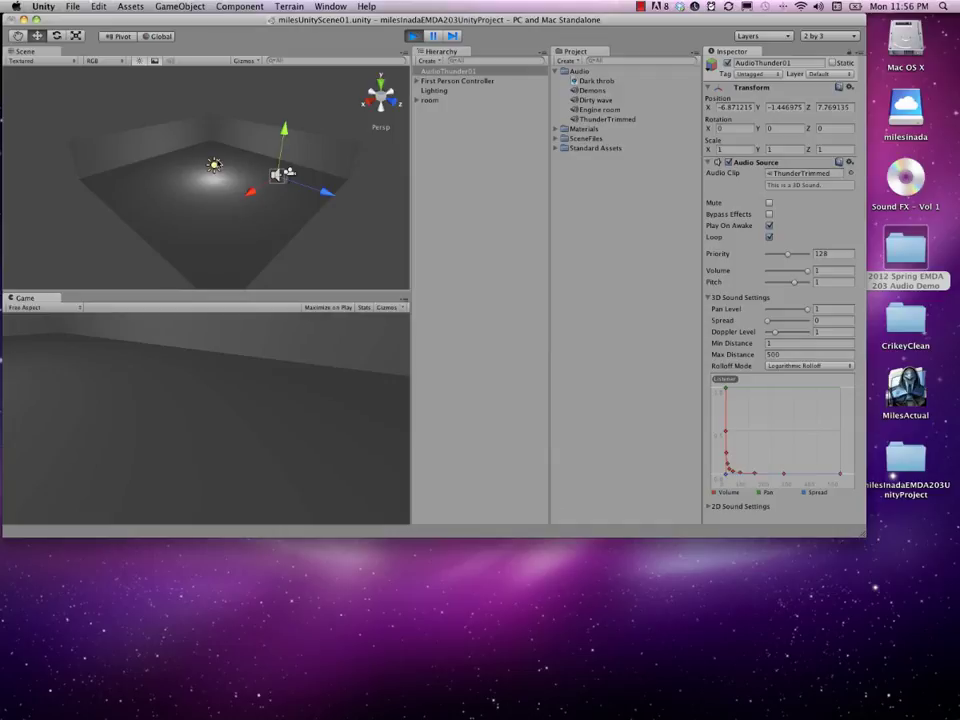
key(a)
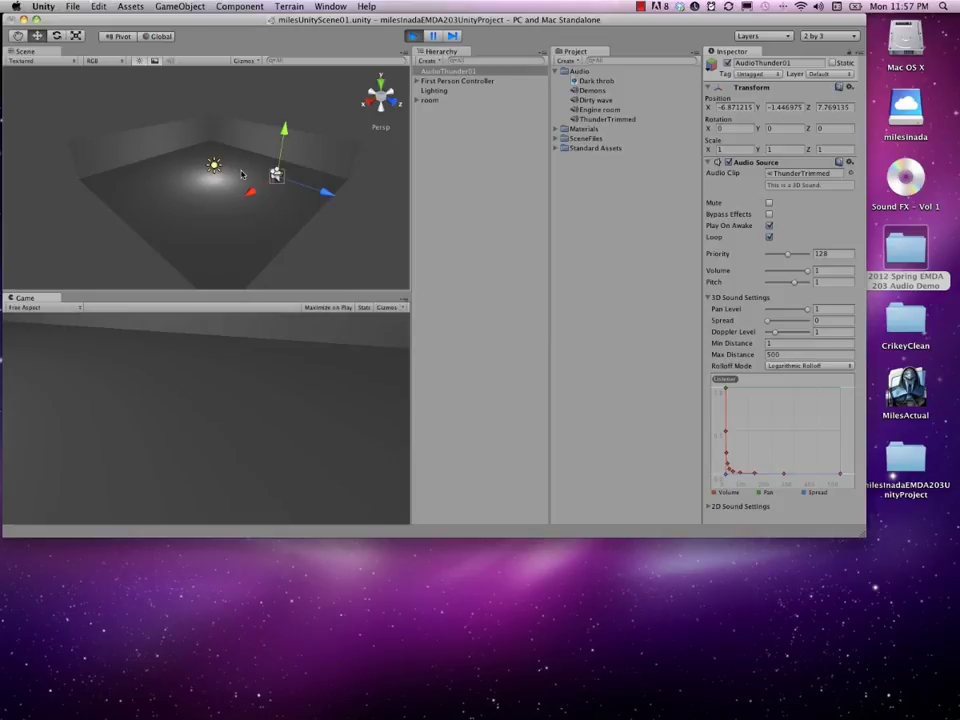
Walk the first-person controller away from the thunder source to the far corner of the room to hear its volume fall off.
key(w)
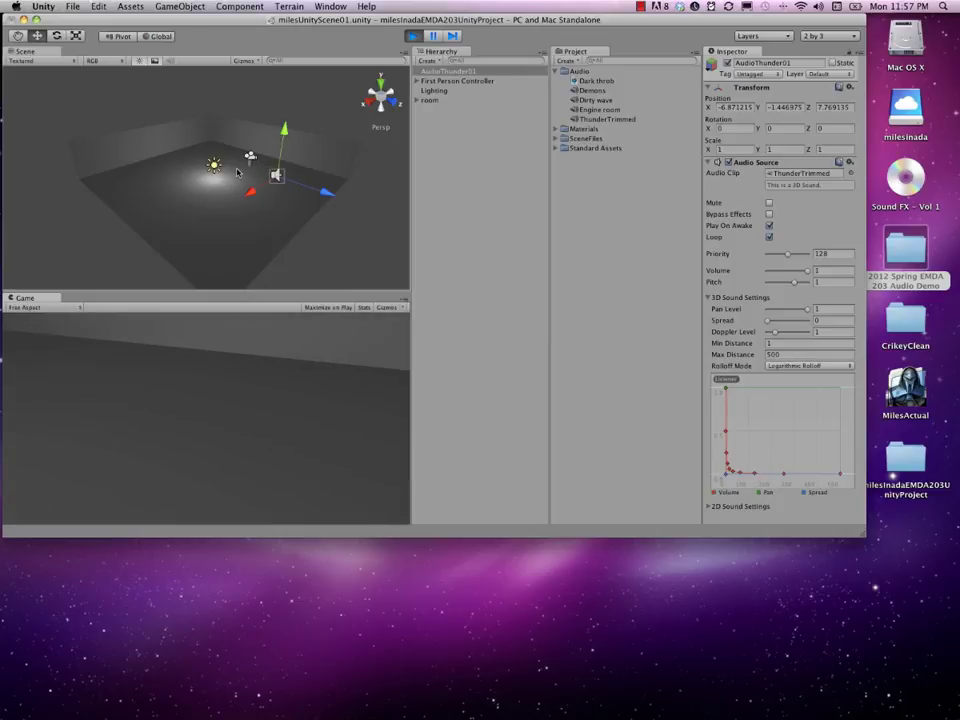
key(w)
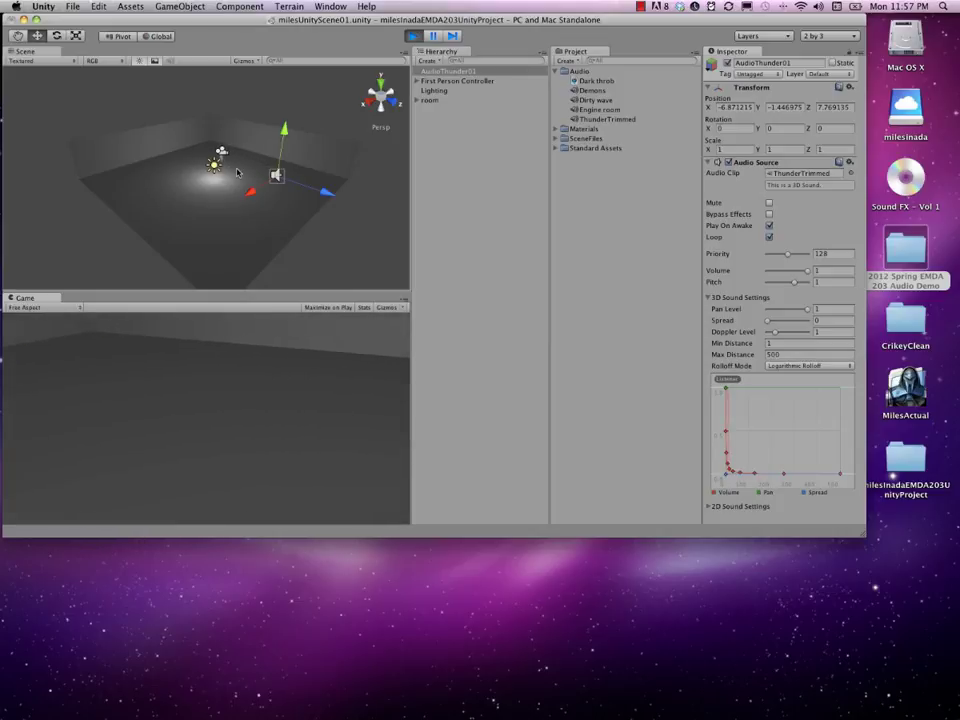
key(w)
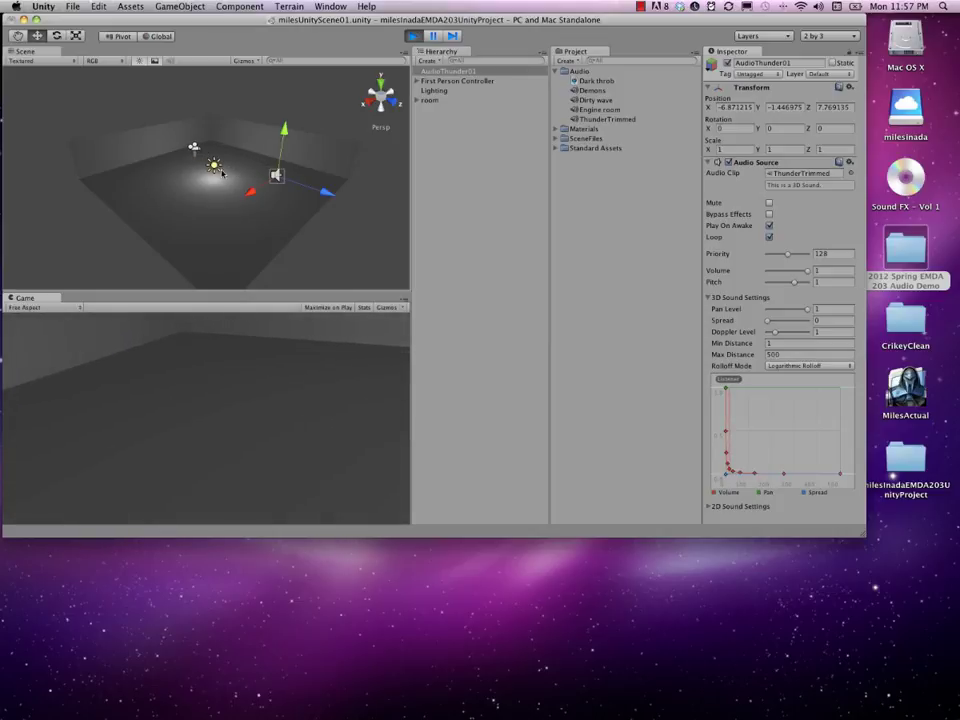
key(w)
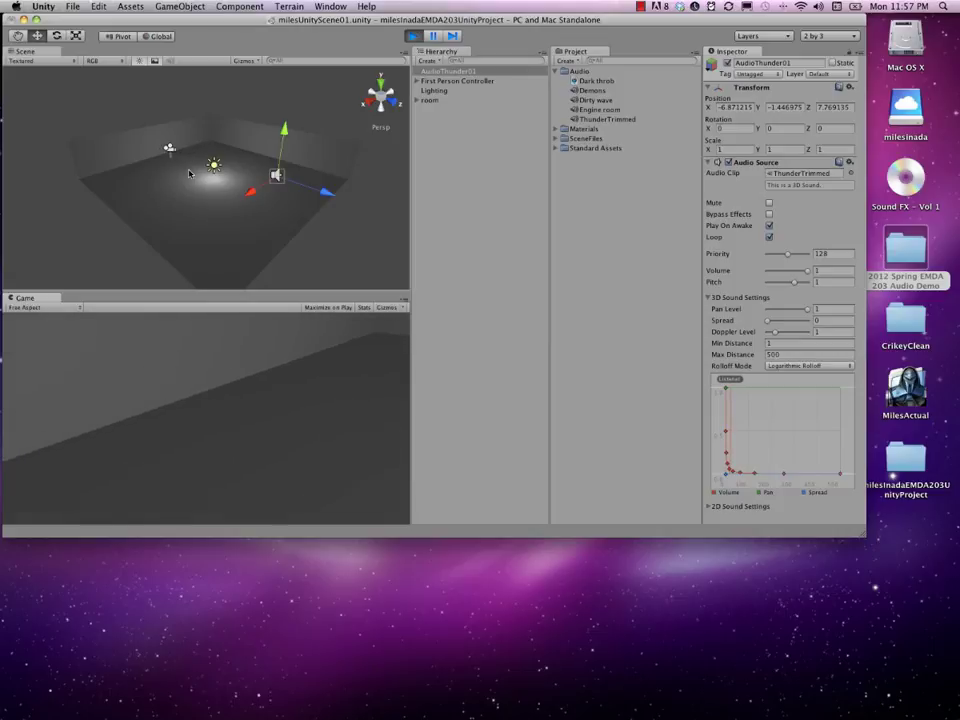
key(s)
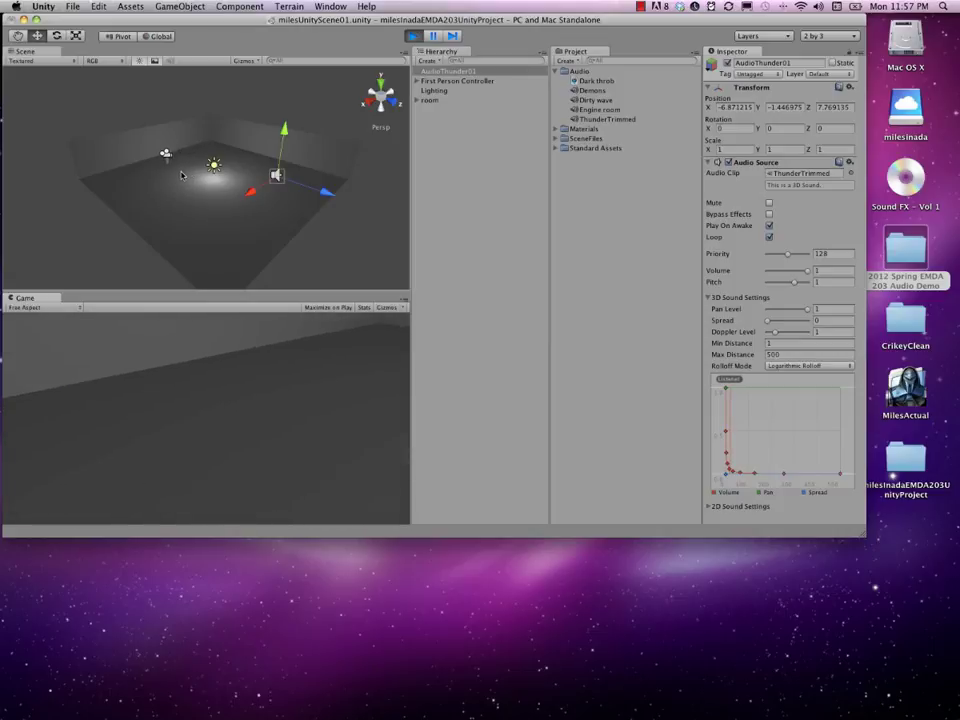
key(a)
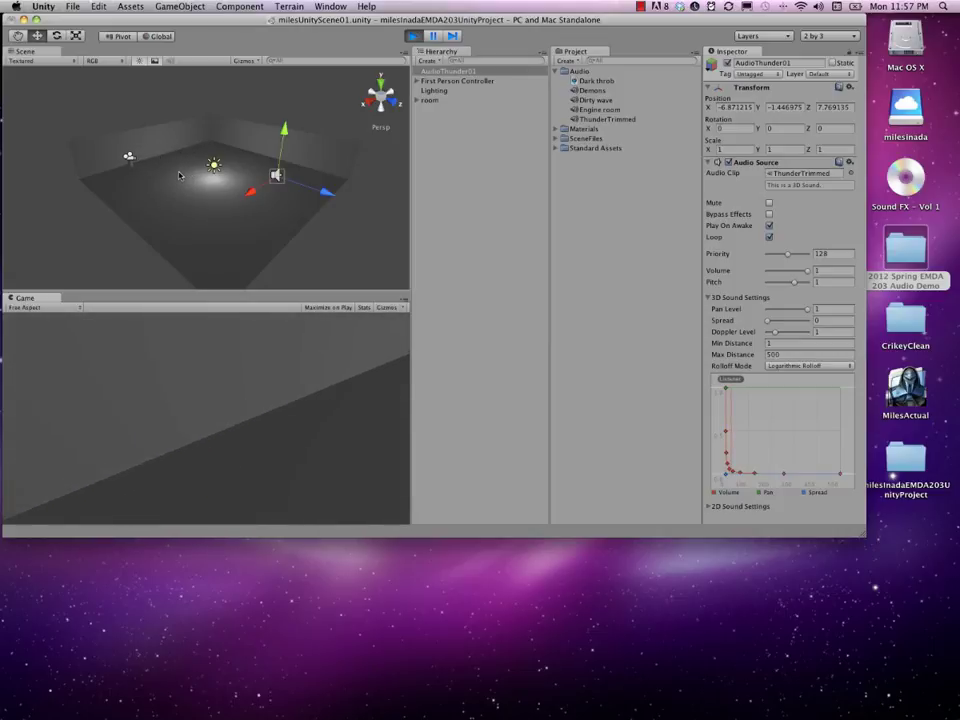
key(s)
key(w)
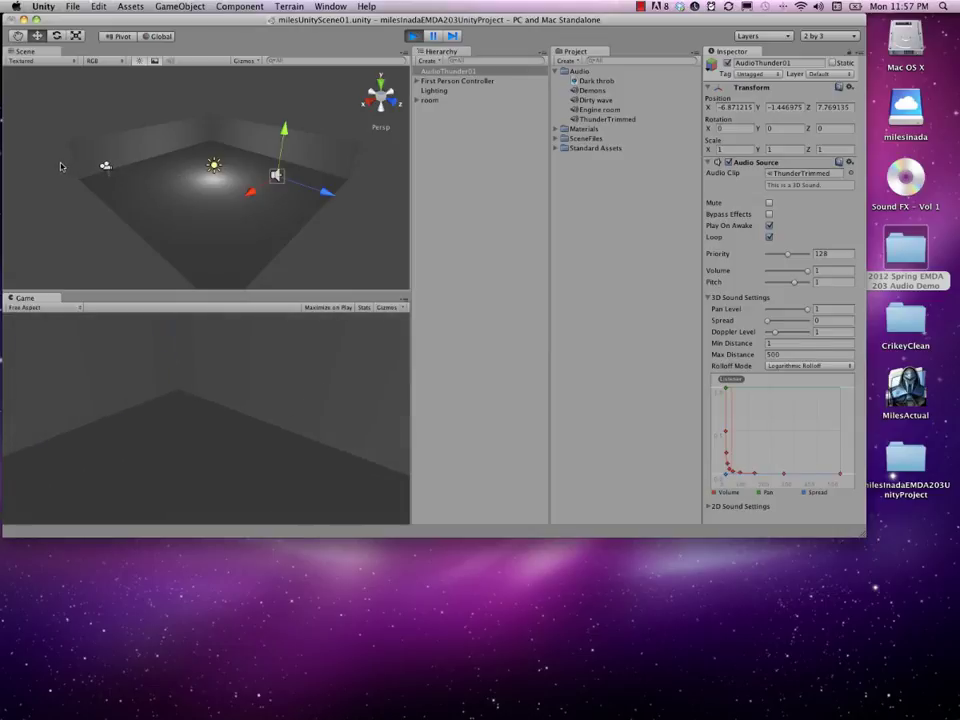
key(w)
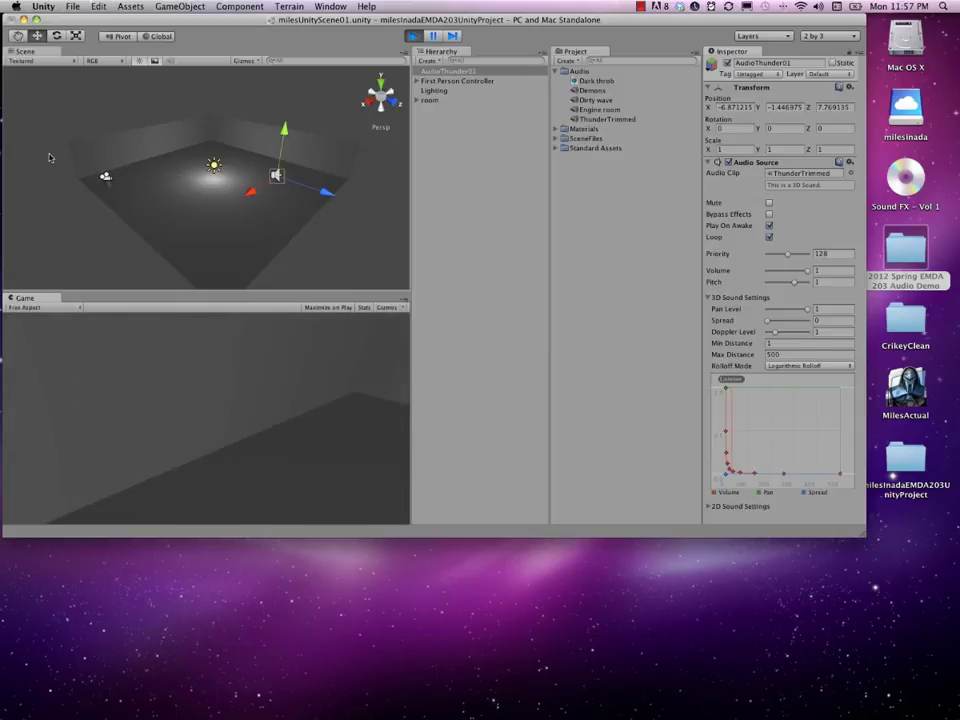
key(w)
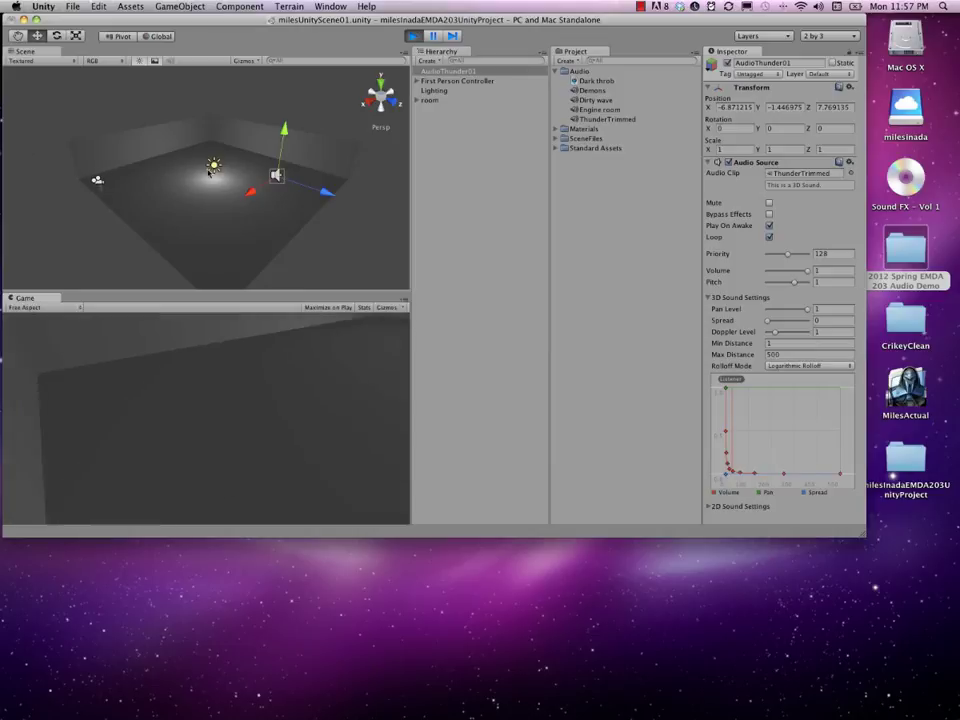
key(w)
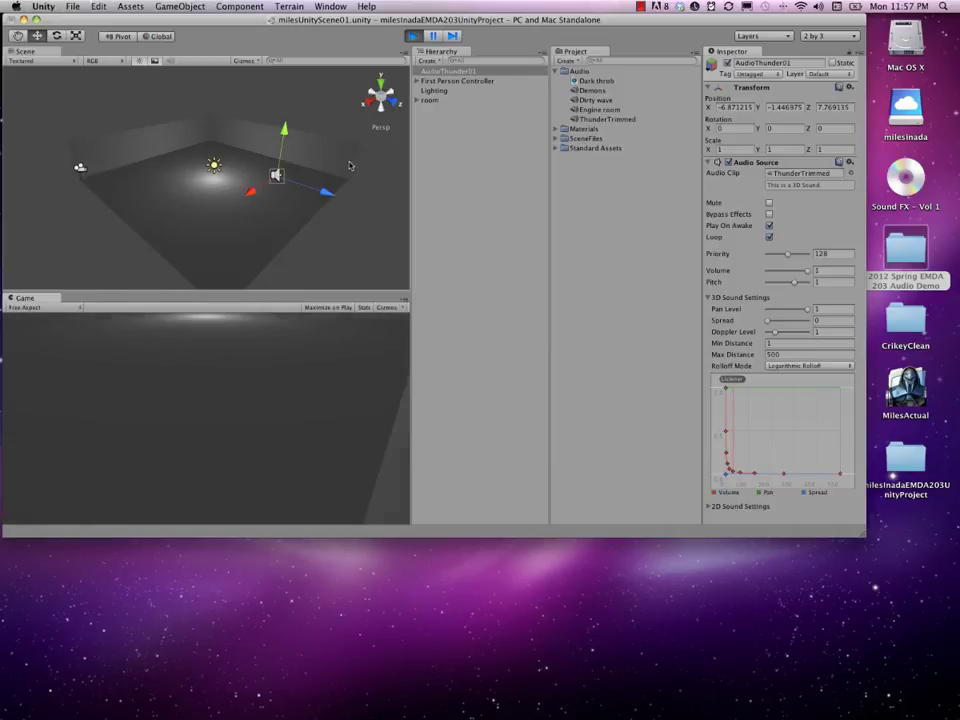
Walk the first-person controller across the room back to the thunder source and stop playback.
key(s)
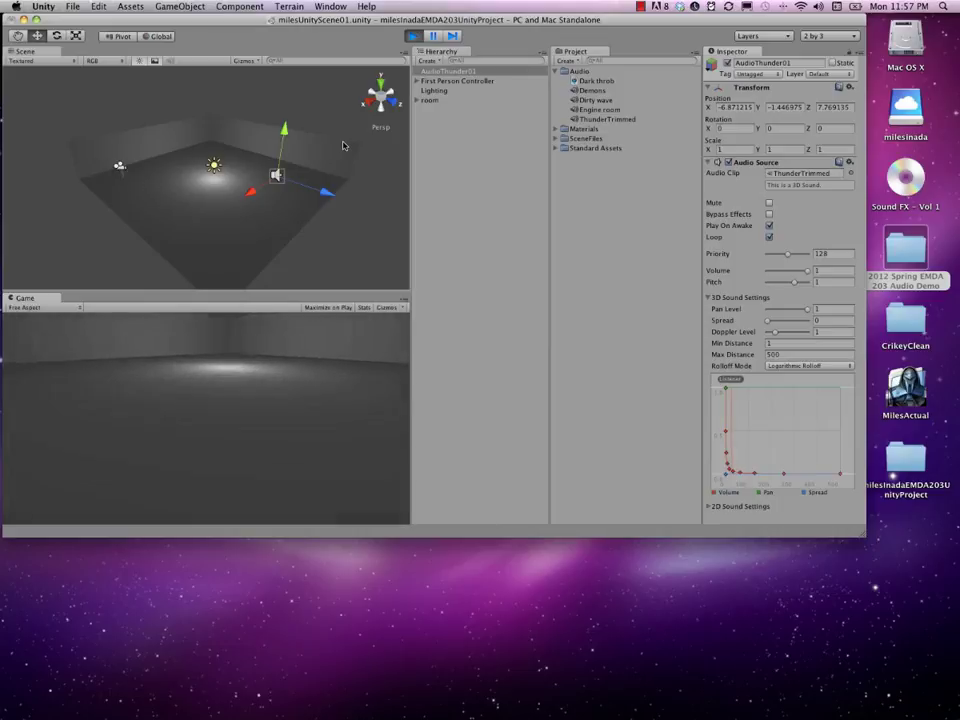
key(w)
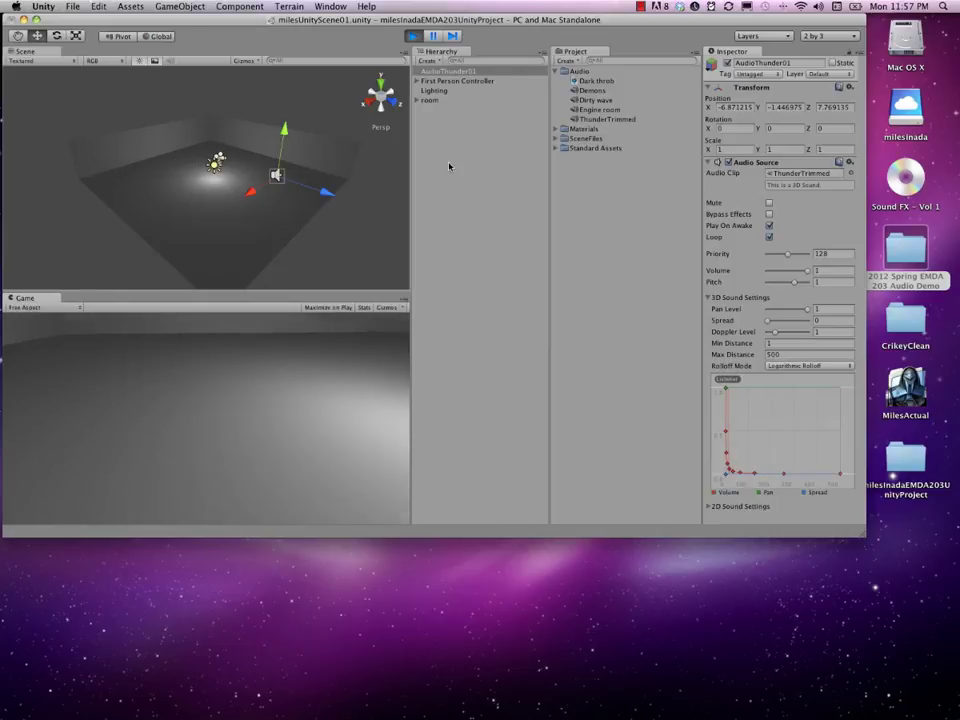
key(w)
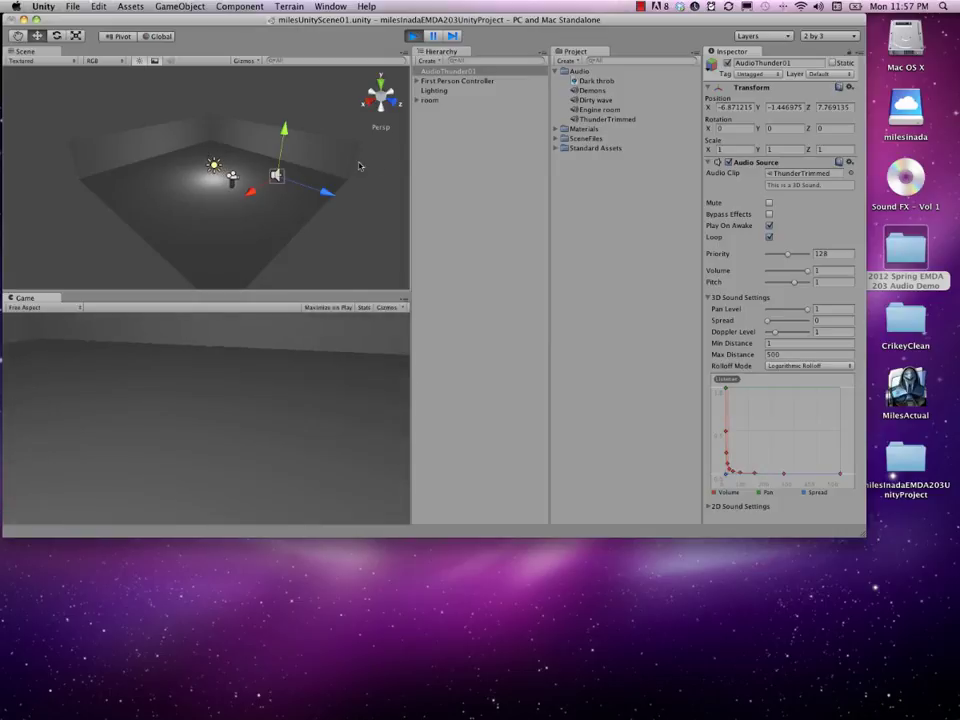
key(w)
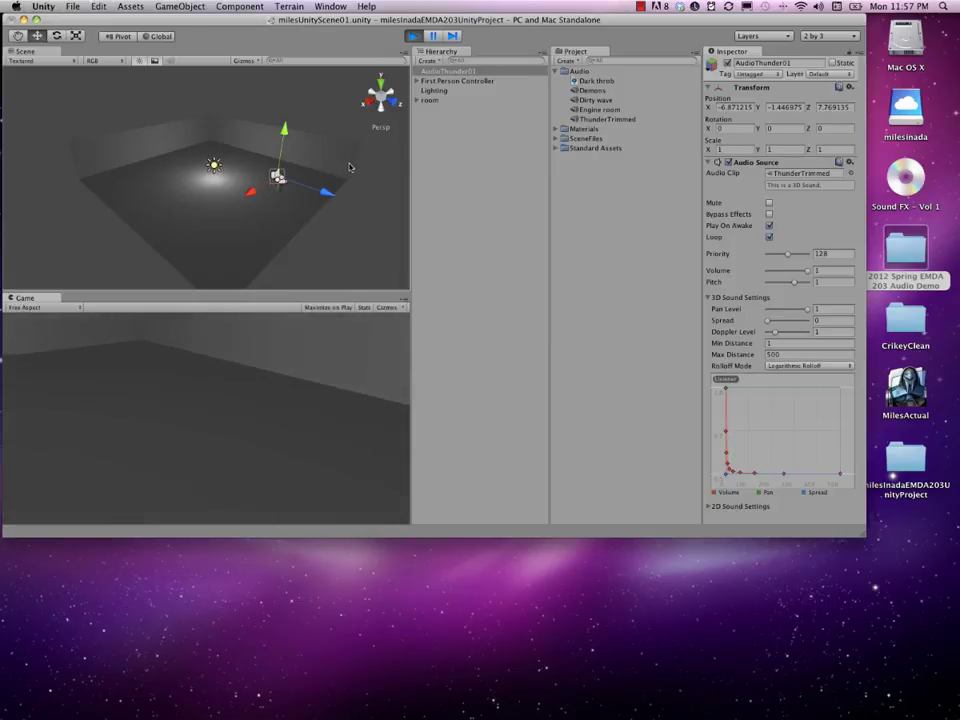
key(d)
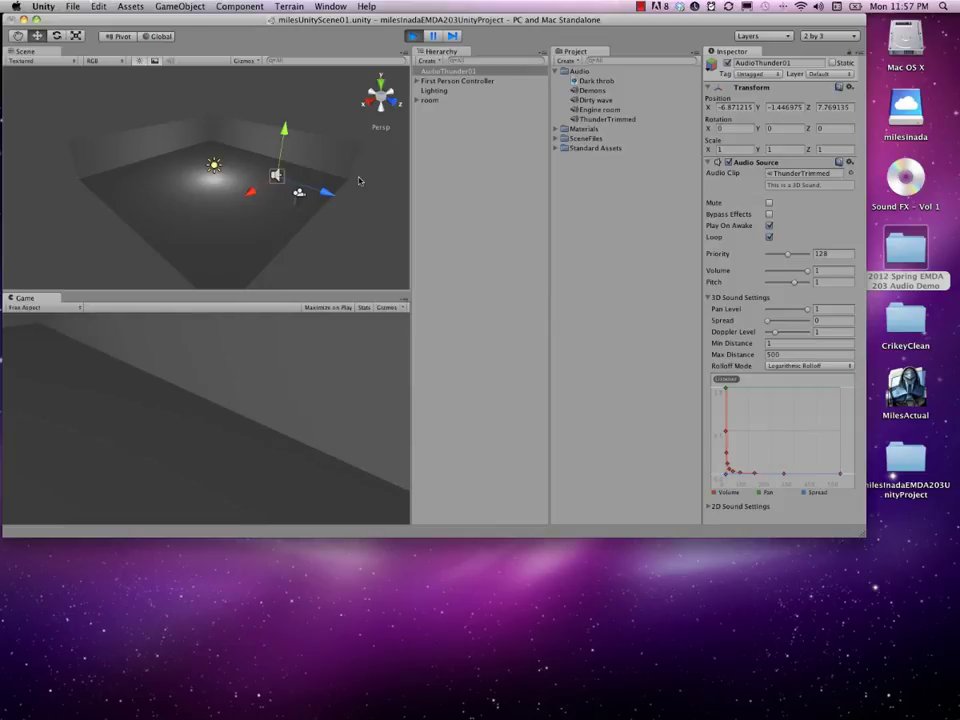
key(s)
key(w)
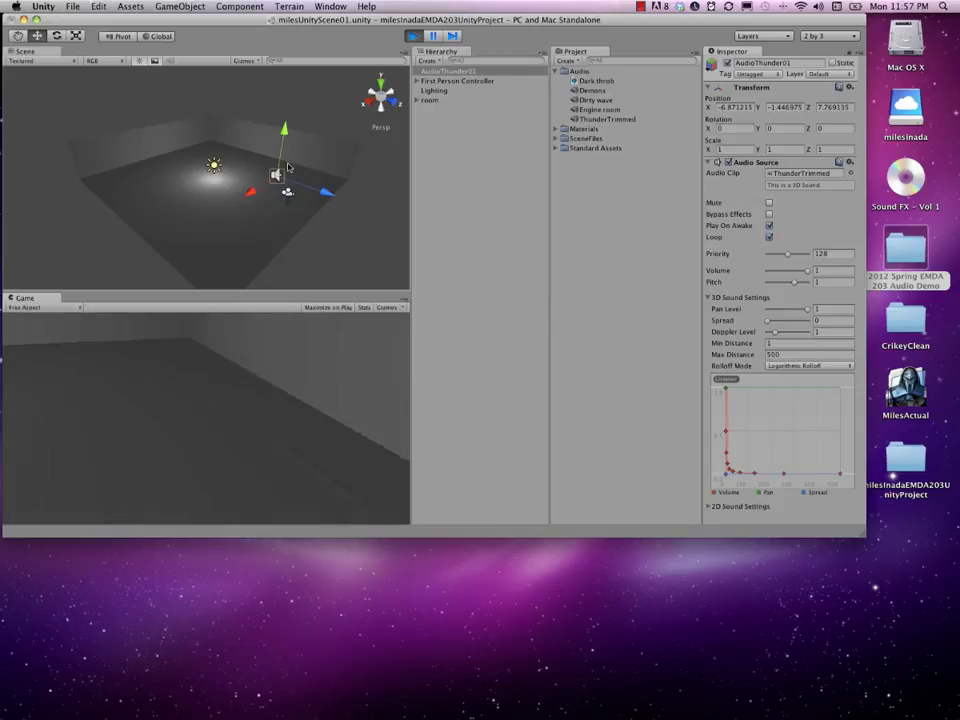
key(a)
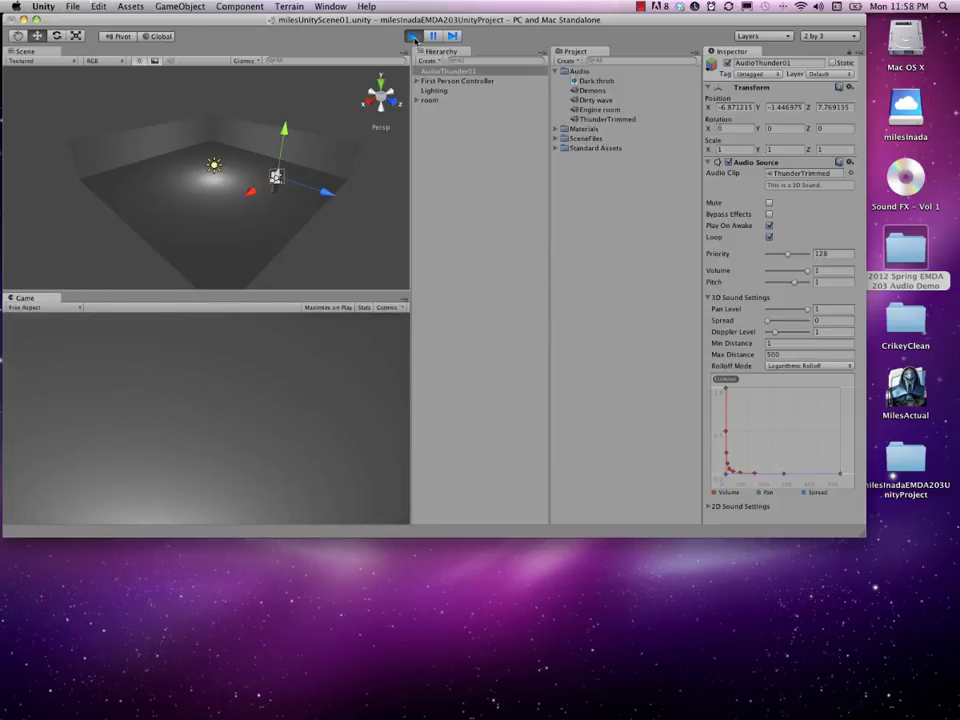
click(414, 37)
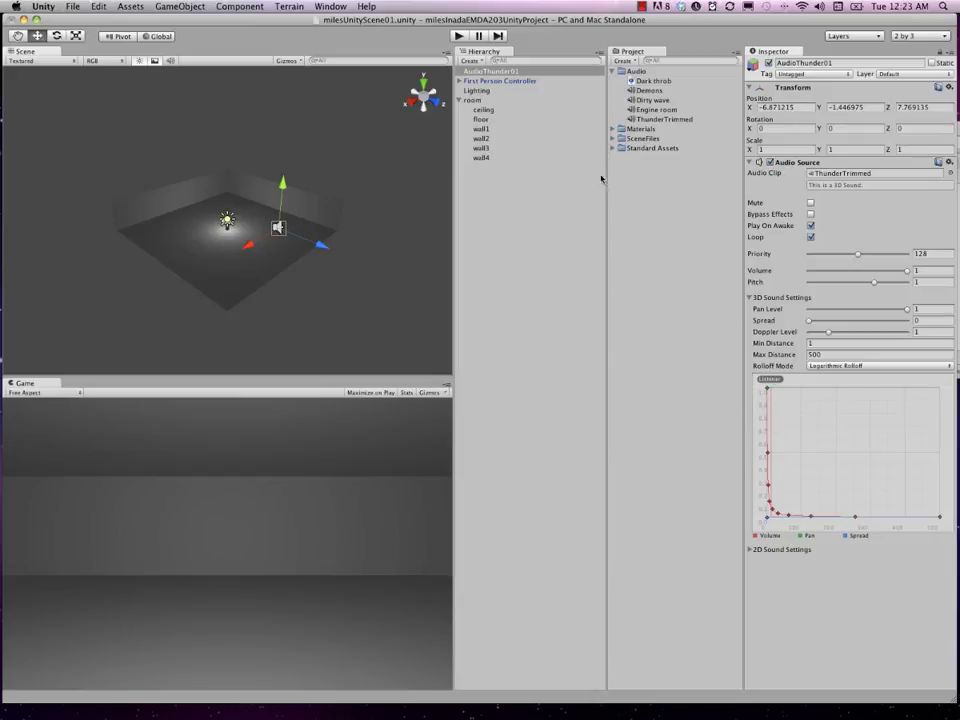
Select AudioThunder01 and widen the Inspector to examine the full 3D Sound Settings rolloff graph.
click(483, 72)
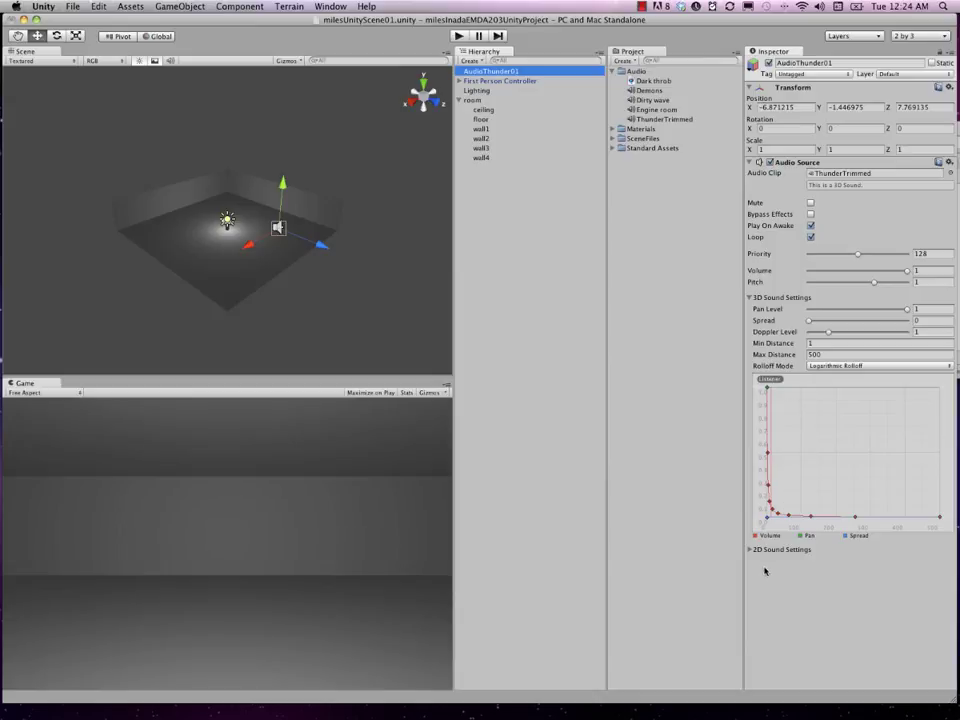
drag(743, 579, 499, 531)
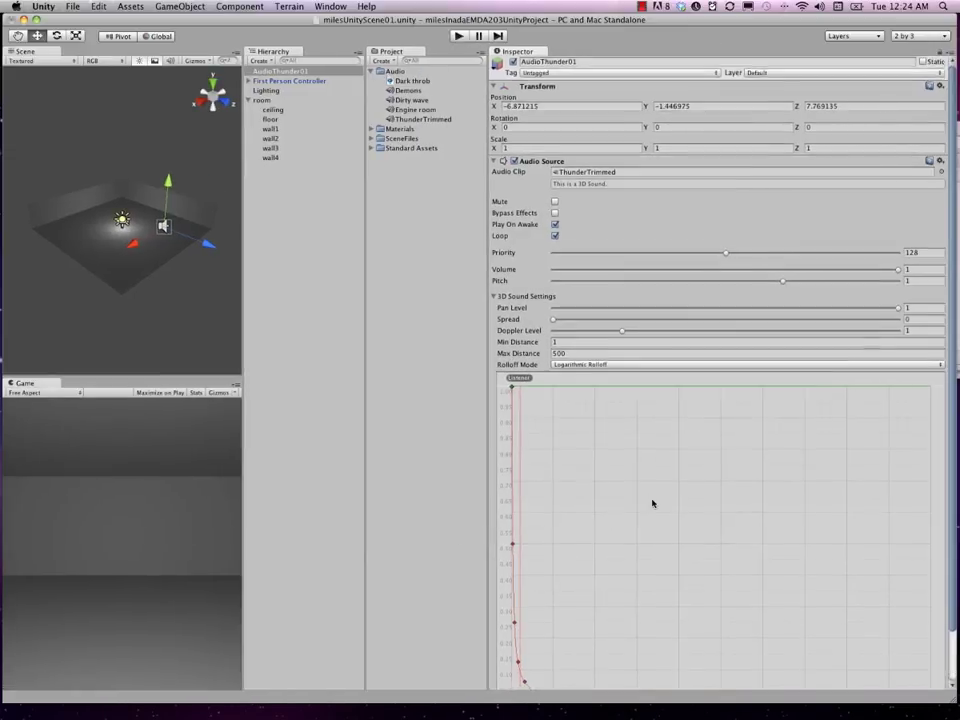
scroll(653, 502, down, 3)
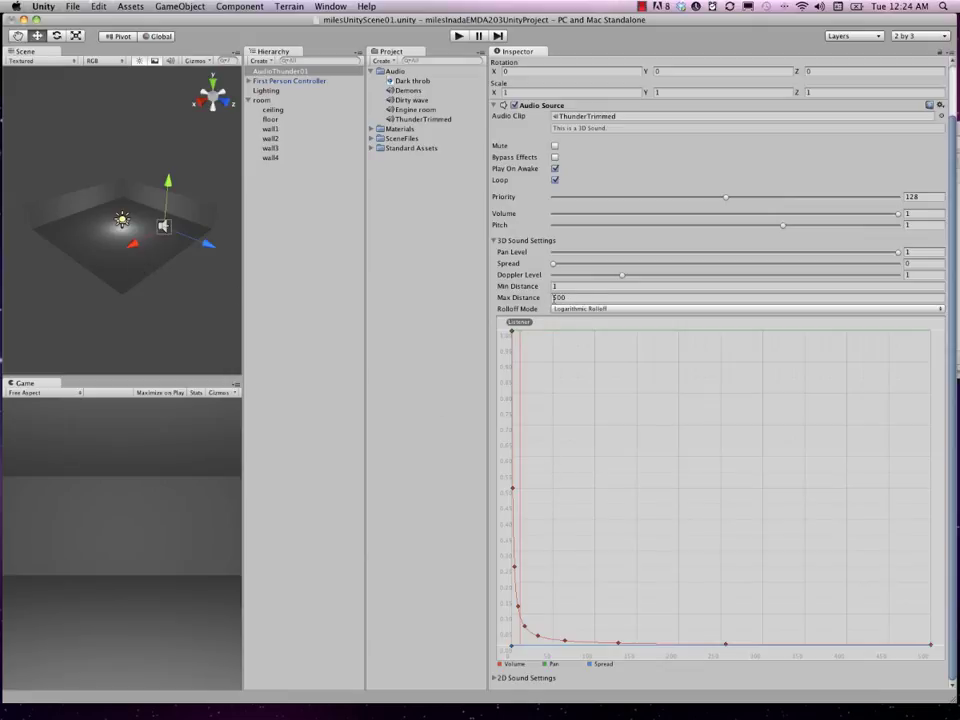
Try a Max Distance of 50 for the thunder's 3D sound, and restore it to 500.
click(570, 298)
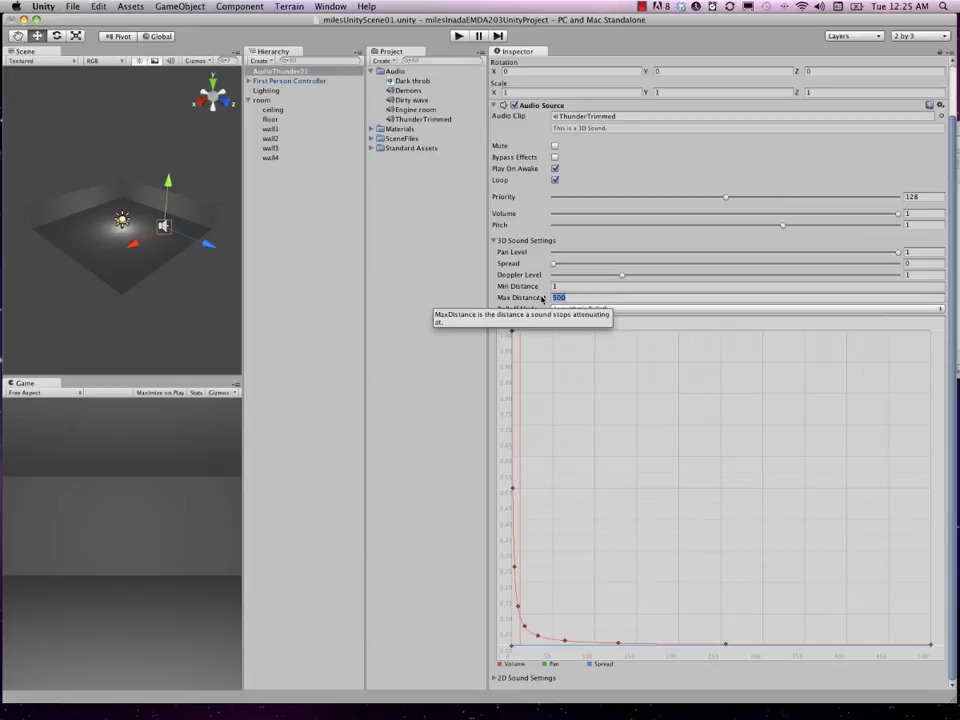
text(50)
key(Return)
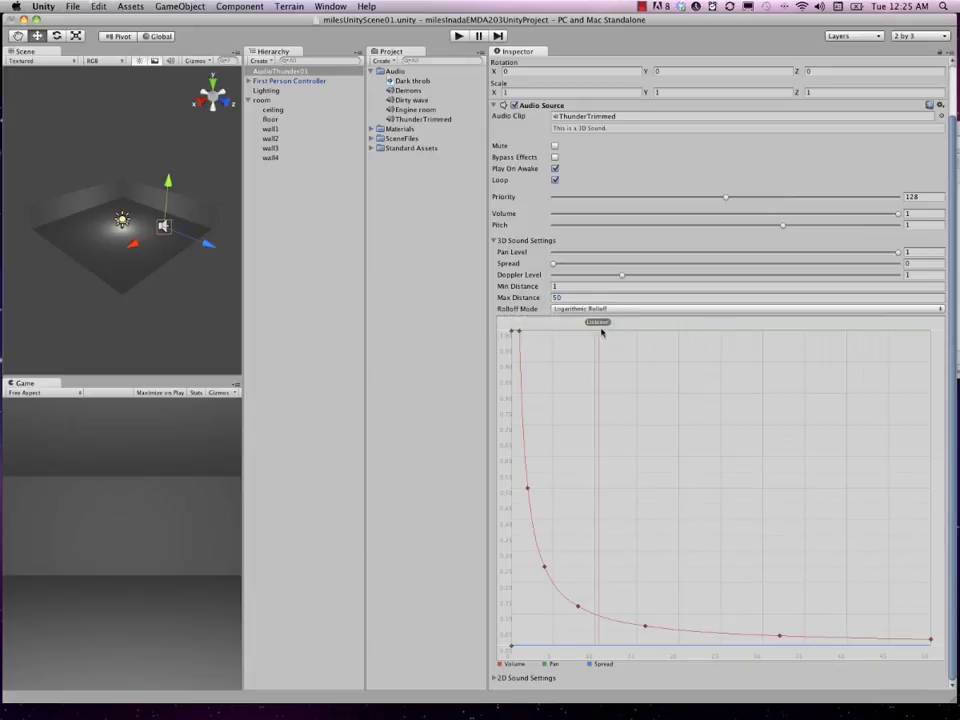
click(580, 299)
click(568, 298)
text(0)
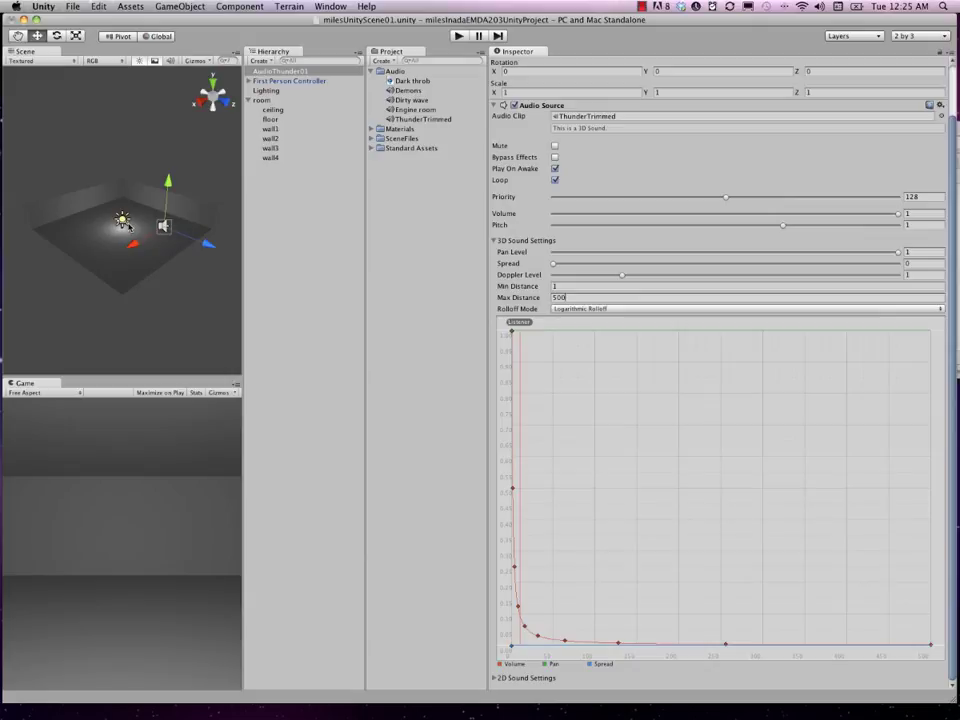
Set the thunder's Max Distance to 10 and reshape the end of its volume rolloff curve to drop to 0 at distance 10.
click(556, 296)
text(10)
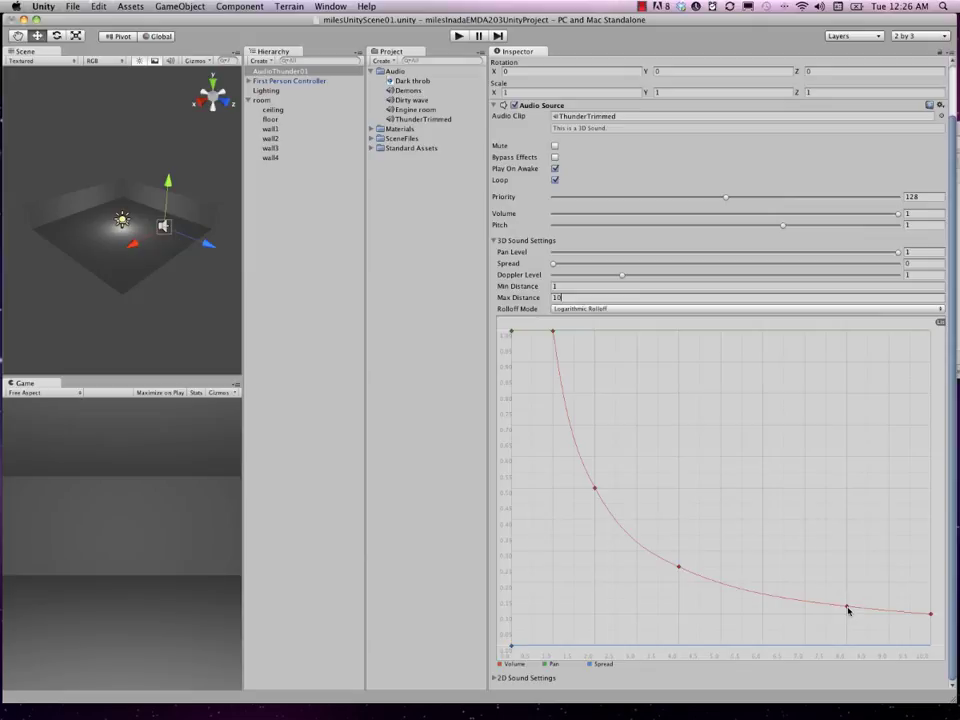
drag(847, 607, 850, 632)
drag(930, 617, 941, 658)
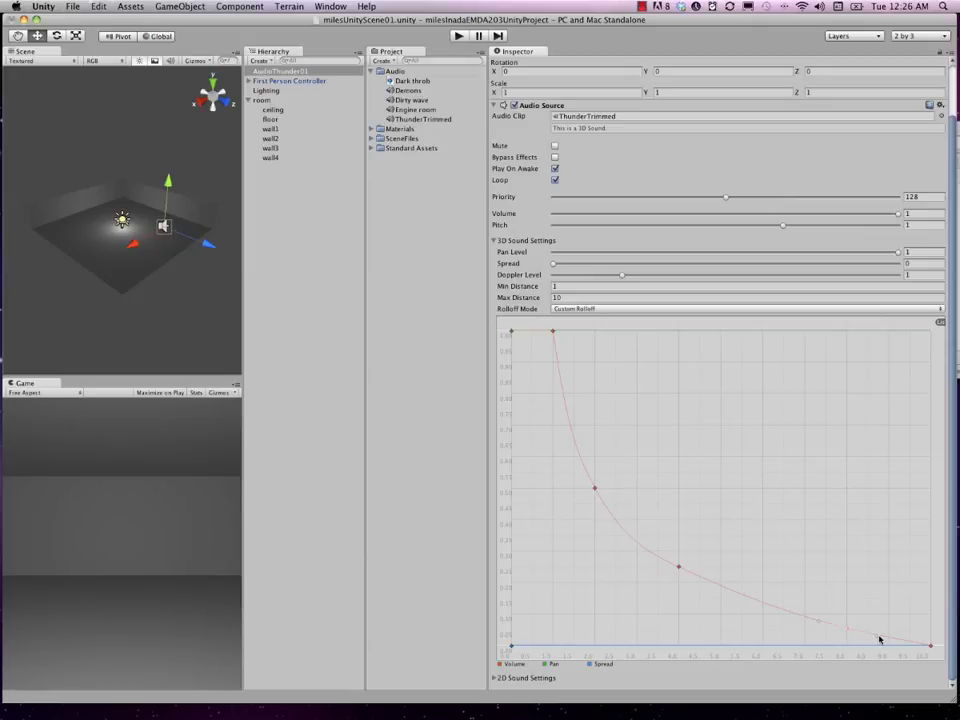
drag(849, 630, 849, 633)
click(17, 35)
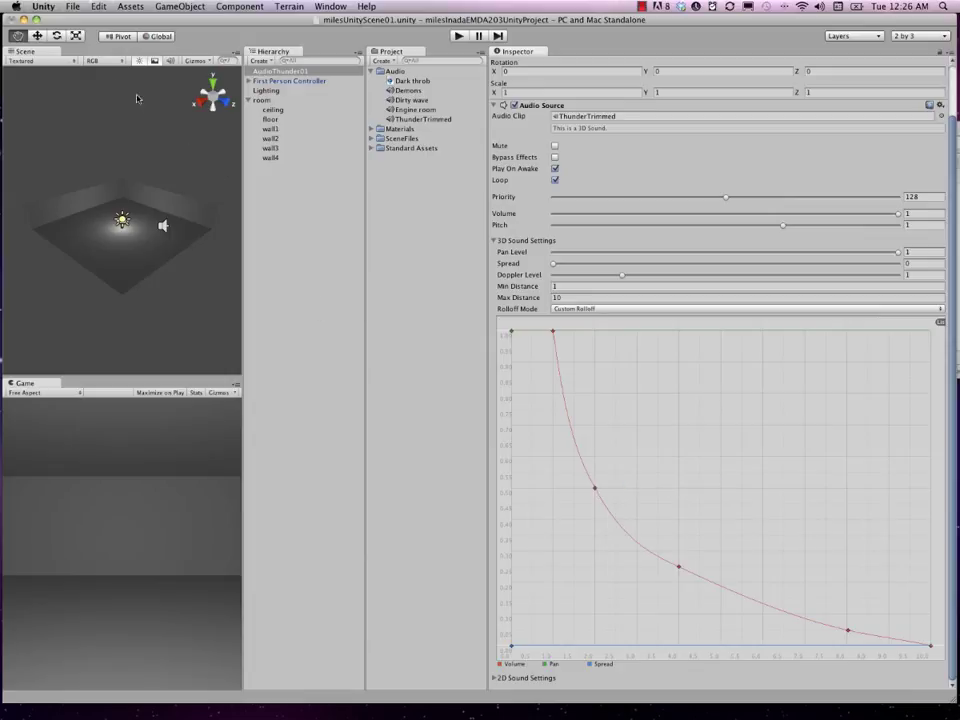
click(36, 35)
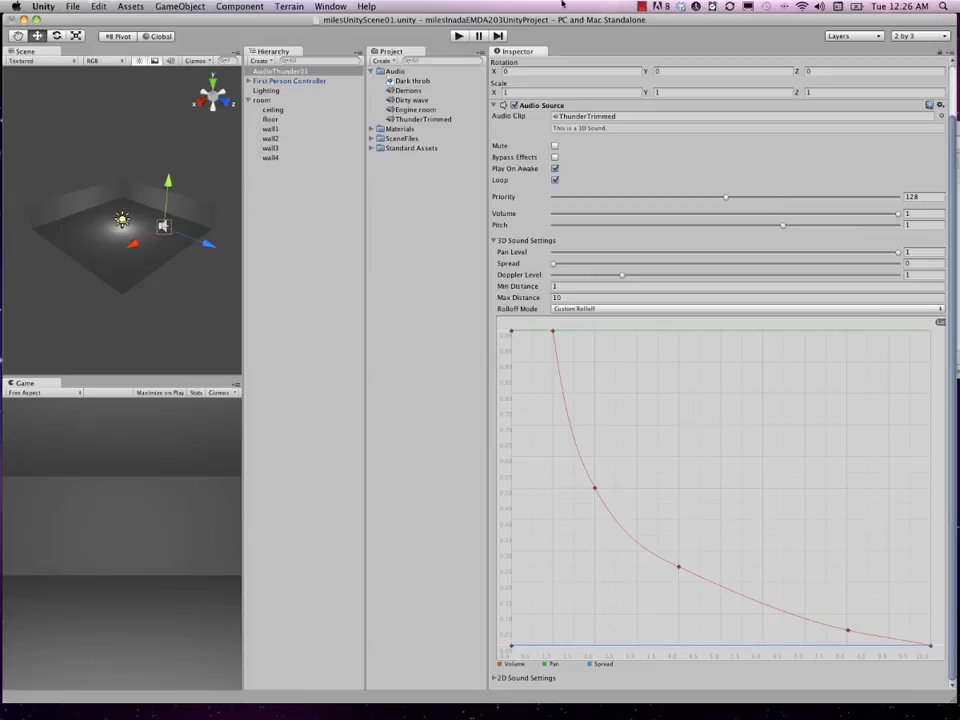
Play the scene to test the custom rolloff near the thunder source, and stop playback.
click(459, 36)
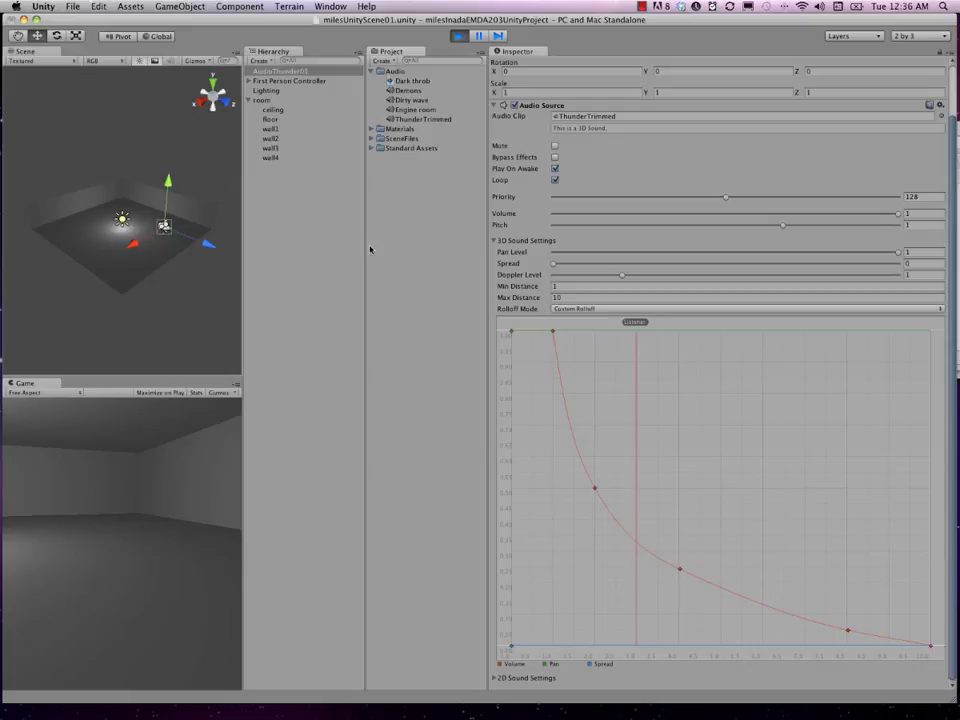
click(457, 37)
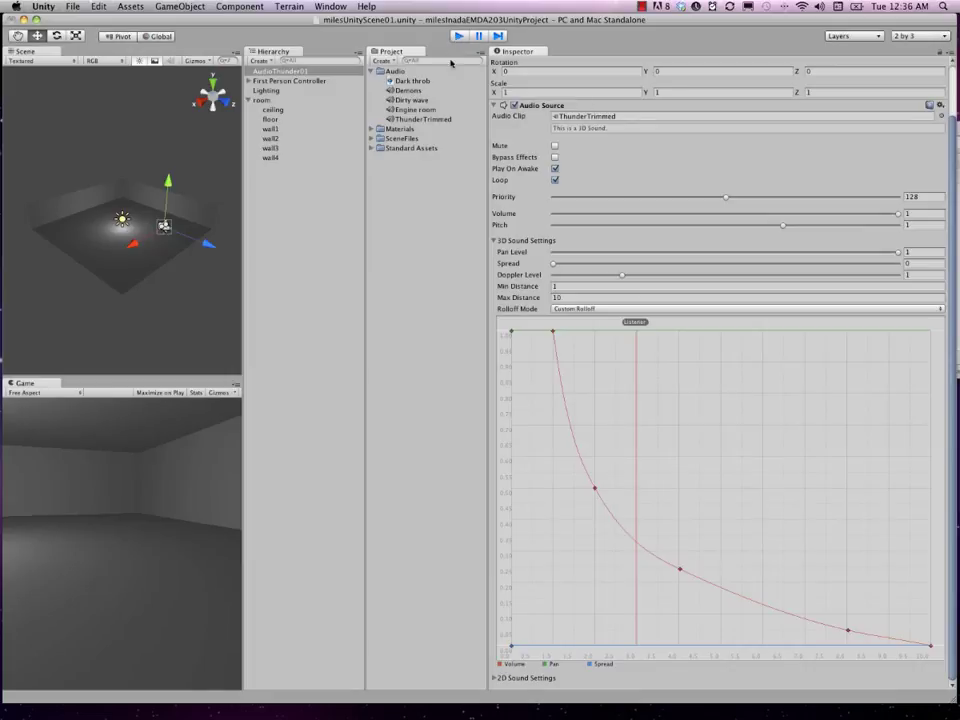